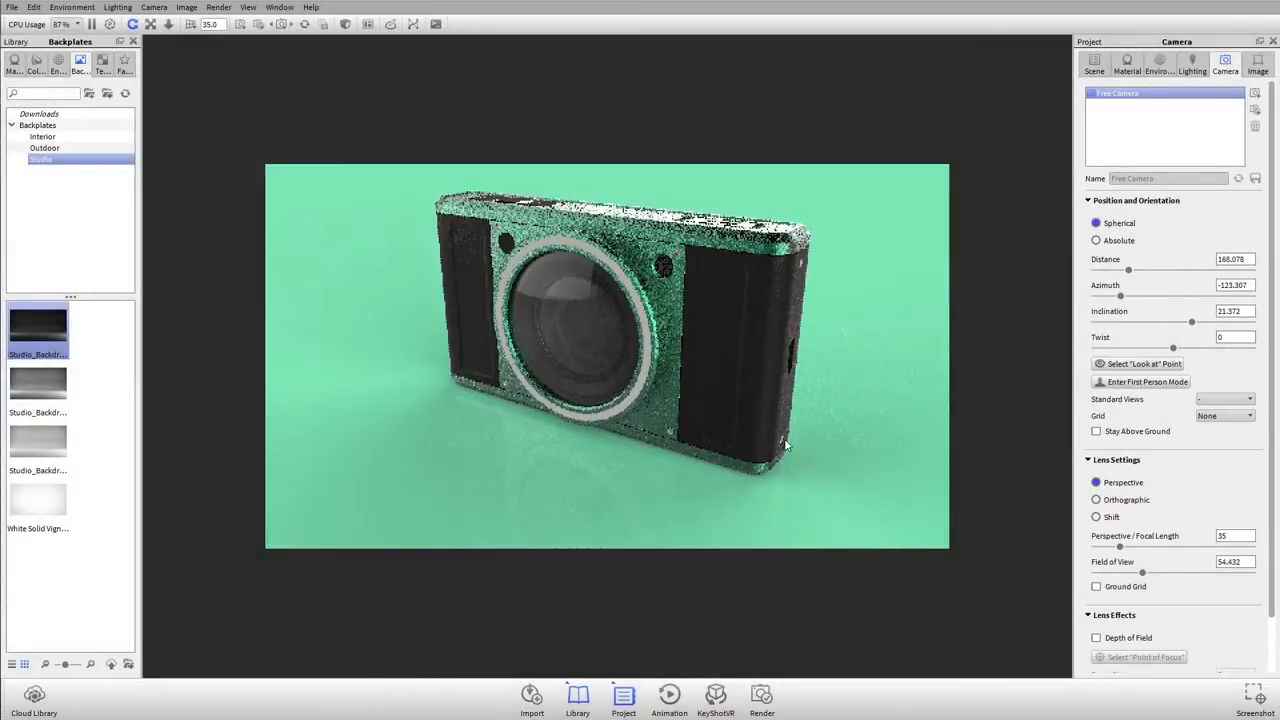
# Step: Collapse the Lens Settings and Lens Effects sections in the Free Camera's properties
pyautogui.moveTo(520, 370); pyautogui.dragTo(574, 378)
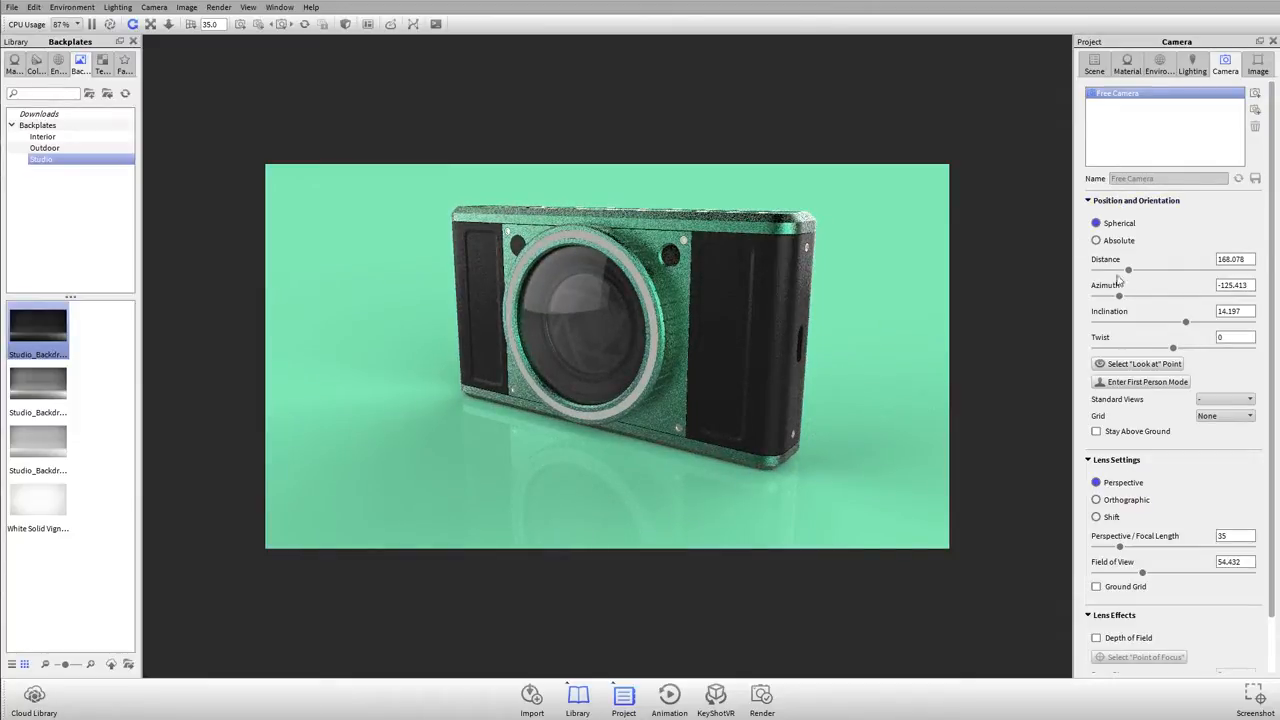
pyautogui.click(1112, 460)
pyautogui.click(1112, 482)
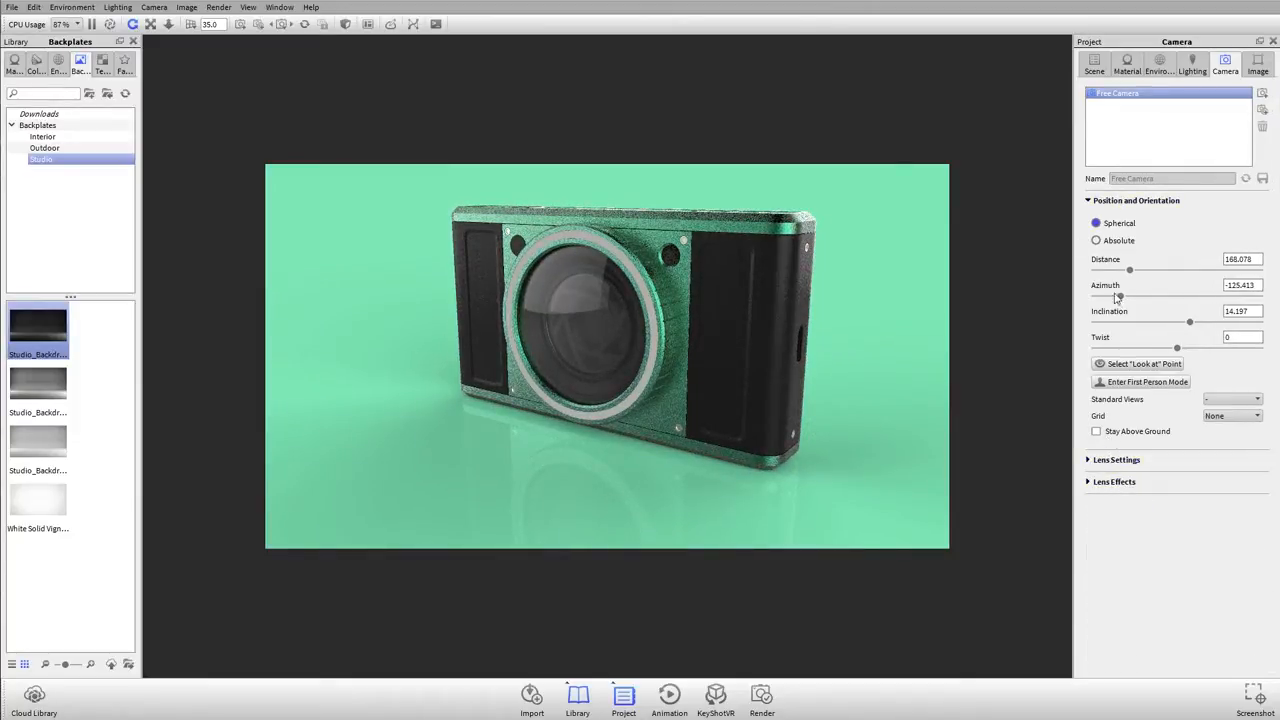
# Step: Orbit the Free Camera to face the front of the camera model and set it to look at the model center
pyautogui.moveTo(656, 343); pyautogui.dragTo(960, 330)
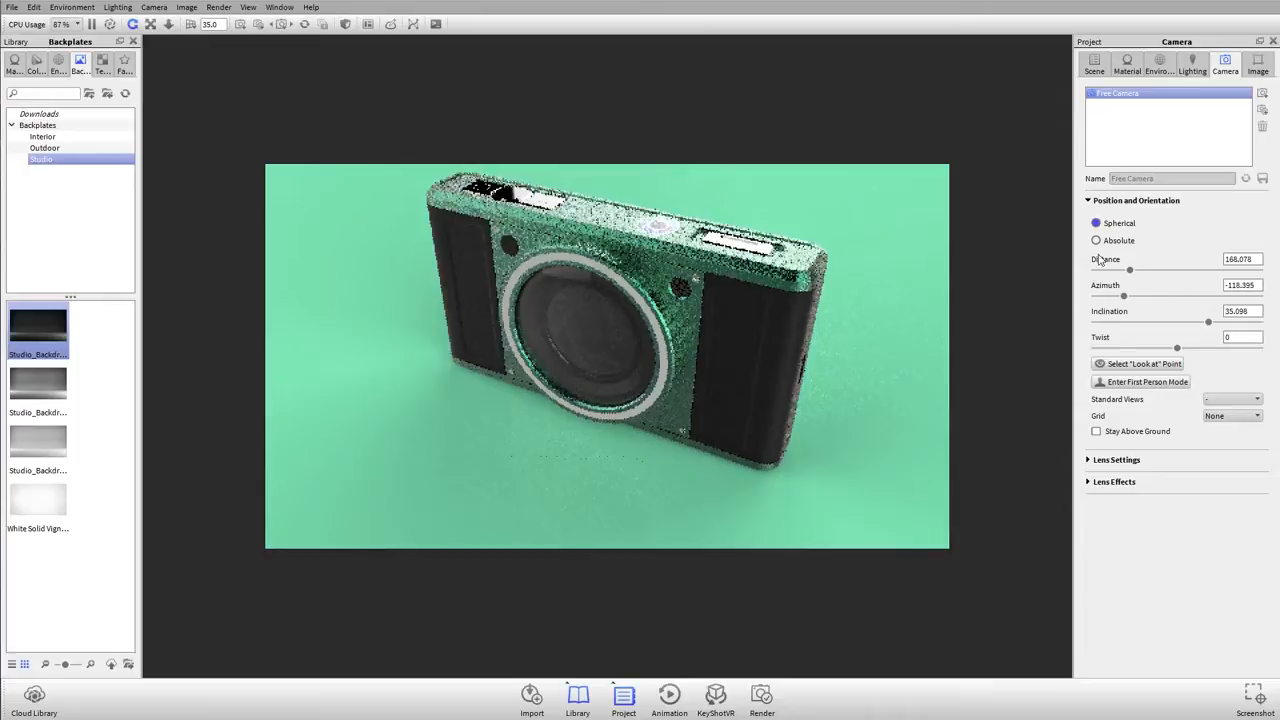
pyautogui.scroll(-1, 753, 330)
pyautogui.moveTo(753, 331); pyautogui.dragTo(648, 325)
pyautogui.rightClick(619, 325)
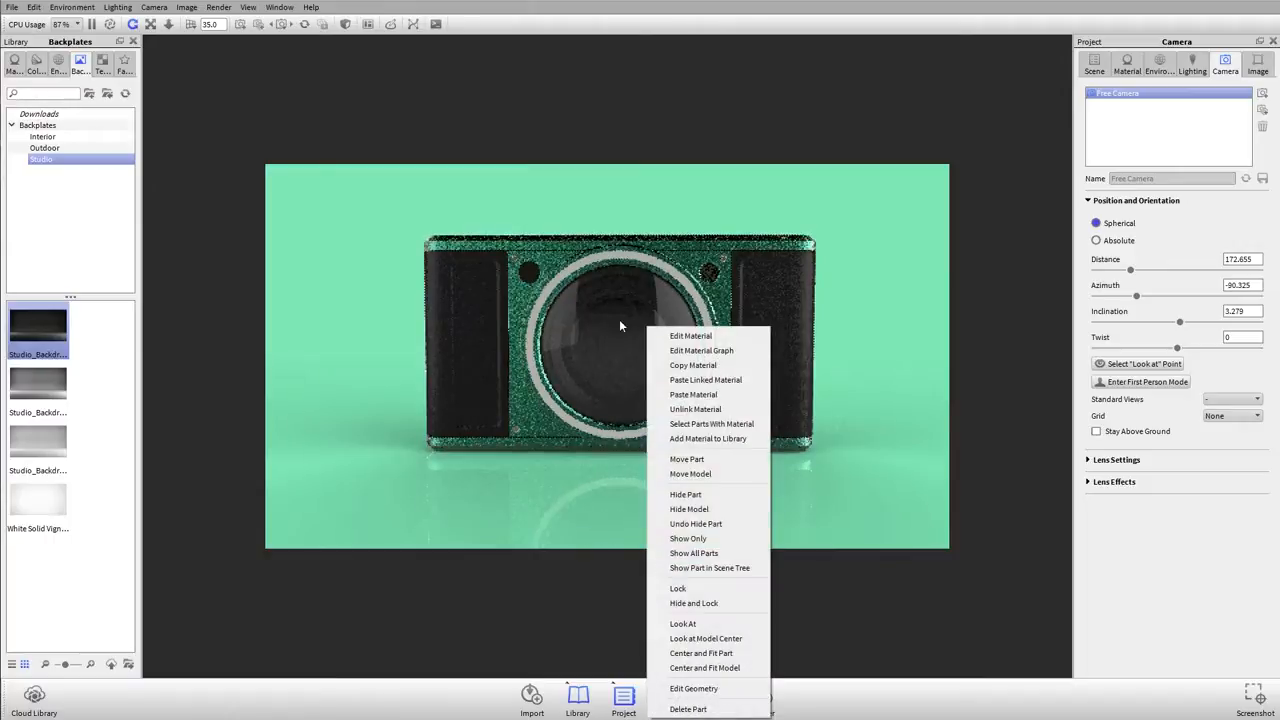
pyautogui.click(691, 638)
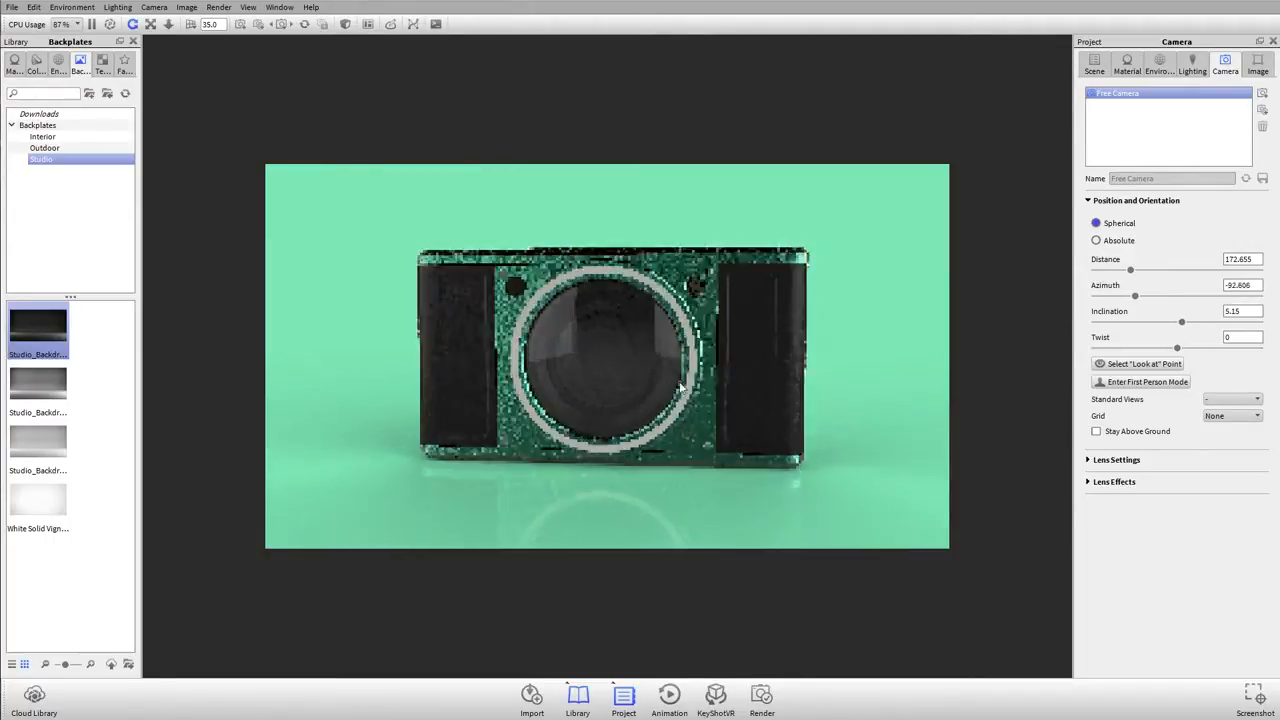
pyautogui.moveTo(683, 382)
pyautogui.mouseDown()
pyautogui.moveTo(669, 376)
pyautogui.moveTo(682, 362)
pyautogui.mouseUp()
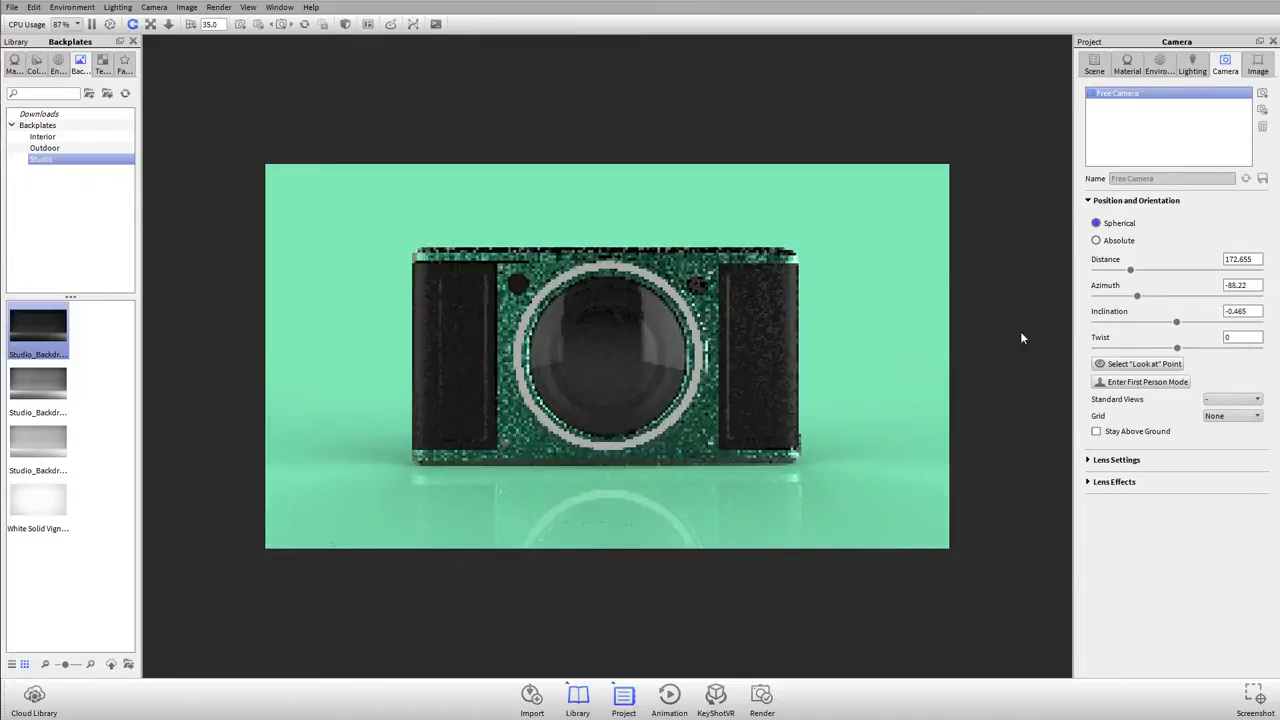
# Step: Set the Free Camera's azimuth to -90 and its inclination to 0 for an exact front view
pyautogui.doubleClick(1249, 284)
pyautogui.write('-90')
pyautogui.press('Tab')
pyautogui.write('0')
pyautogui.press('Tab')
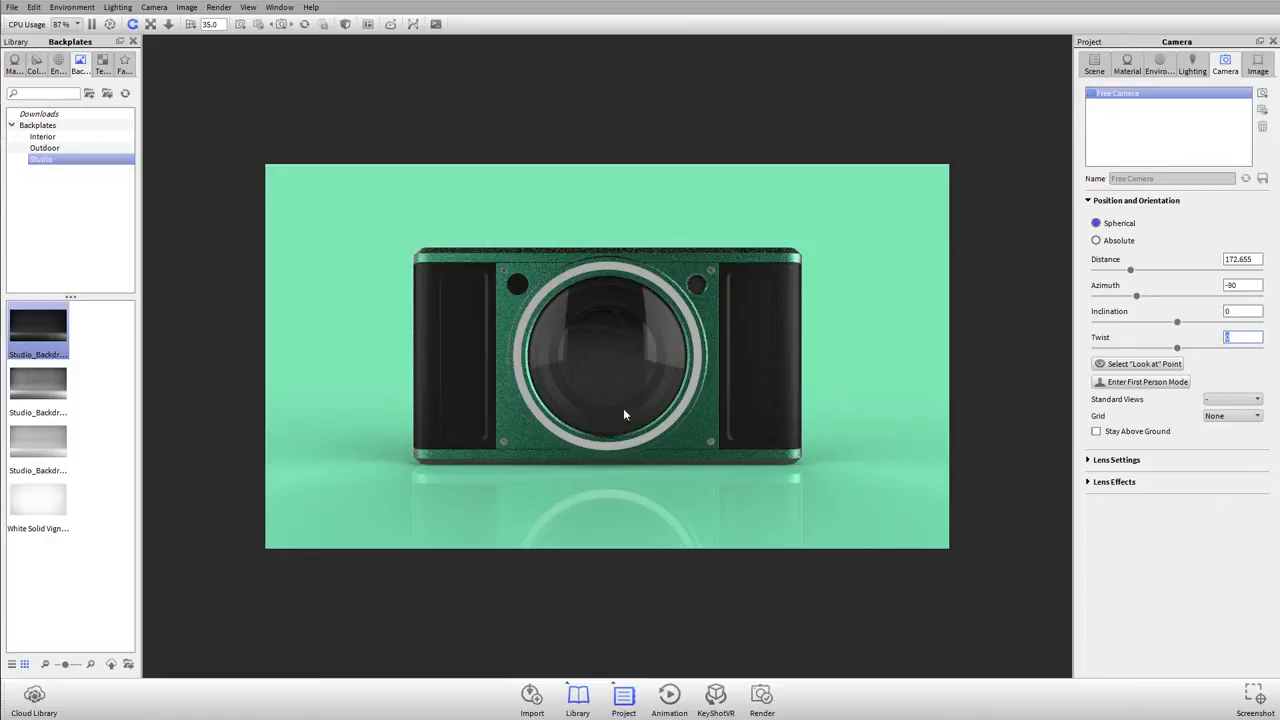
# Step: Frame the whole model in a three-quarter front view, slightly right of the image centre, and add it as a new camera
pyautogui.moveTo(728, 349); pyautogui.dragTo(660, 314)
pyautogui.scroll(-2, 659, 314)
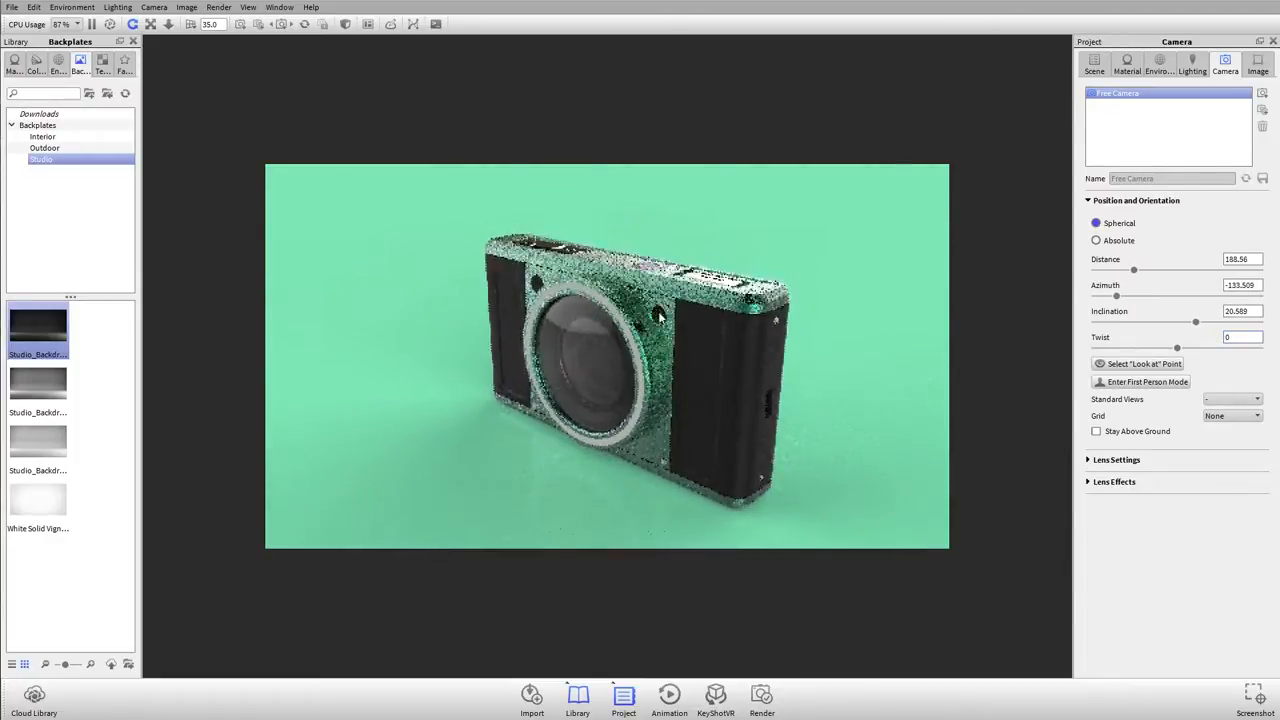
pyautogui.moveTo(660, 313); pyautogui.dragTo(717, 308, button='middle')
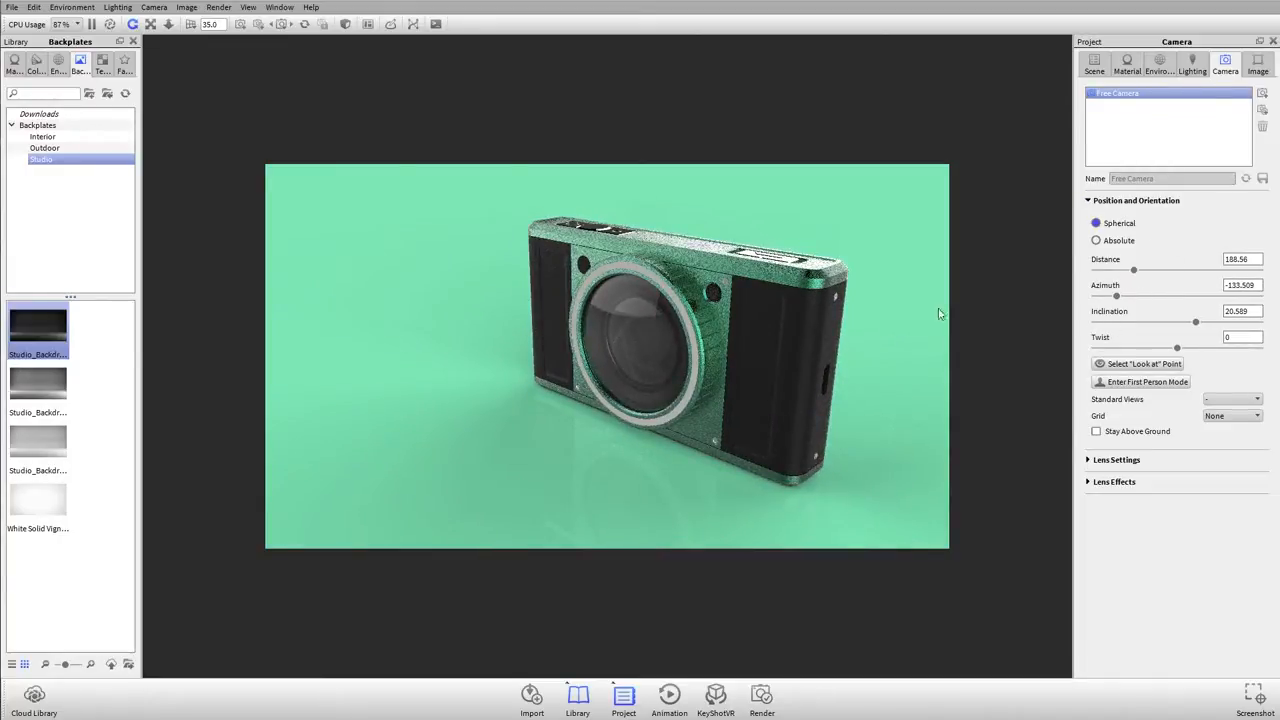
pyautogui.scroll(2, 728, 317)
pyautogui.moveTo(728, 318)
pyautogui.mouseDown()
pyautogui.moveTo(731, 330)
pyautogui.moveTo(716, 312)
pyautogui.moveTo(717, 328)
pyautogui.moveTo(735, 326)
pyautogui.mouseUp()
pyautogui.scroll(-4, 729, 353)
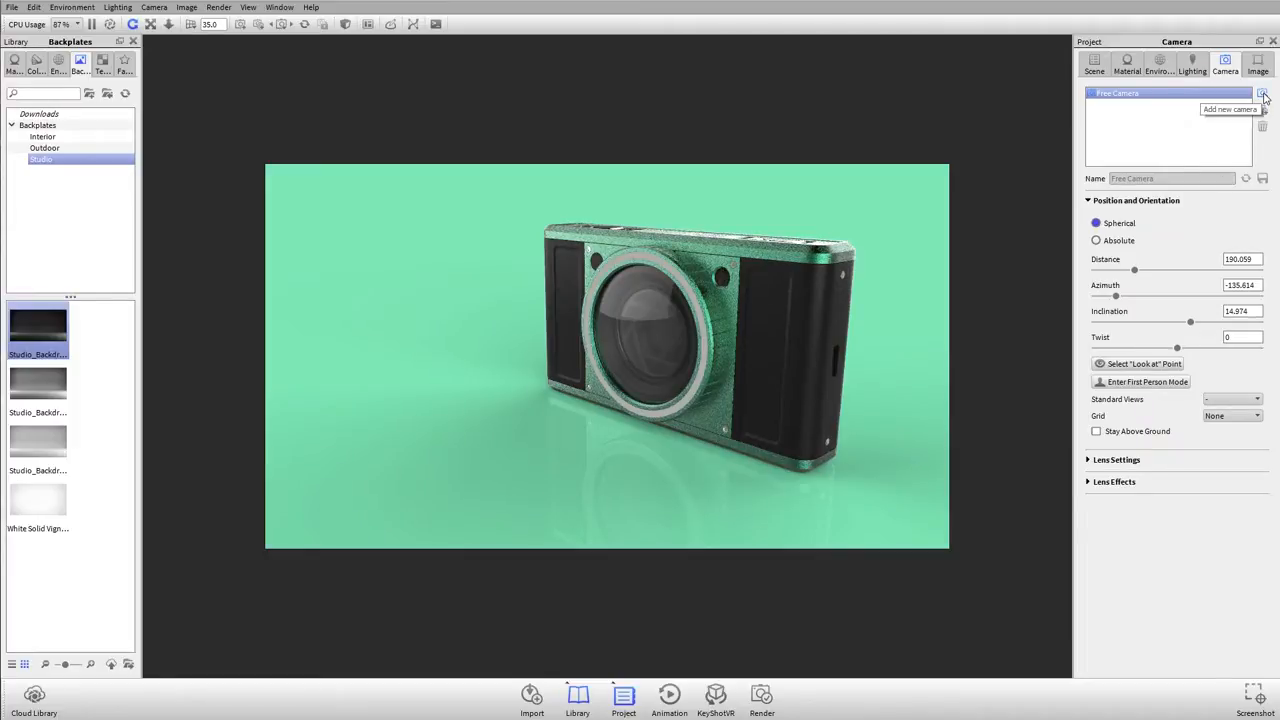
pyautogui.click(1263, 93)
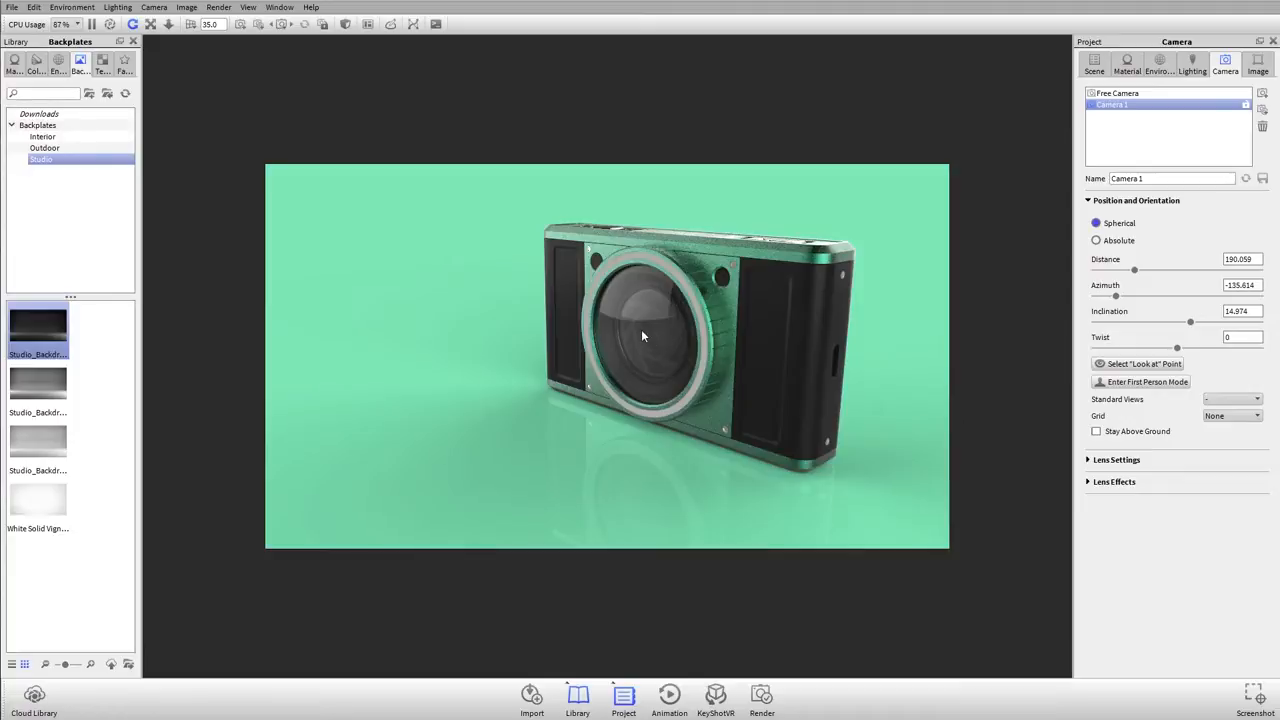
# Step: Reframe to a close-up of the dial and buttons on the model's top face and add it as a second camera
pyautogui.moveTo(517, 297); pyautogui.dragTo(863, 340)
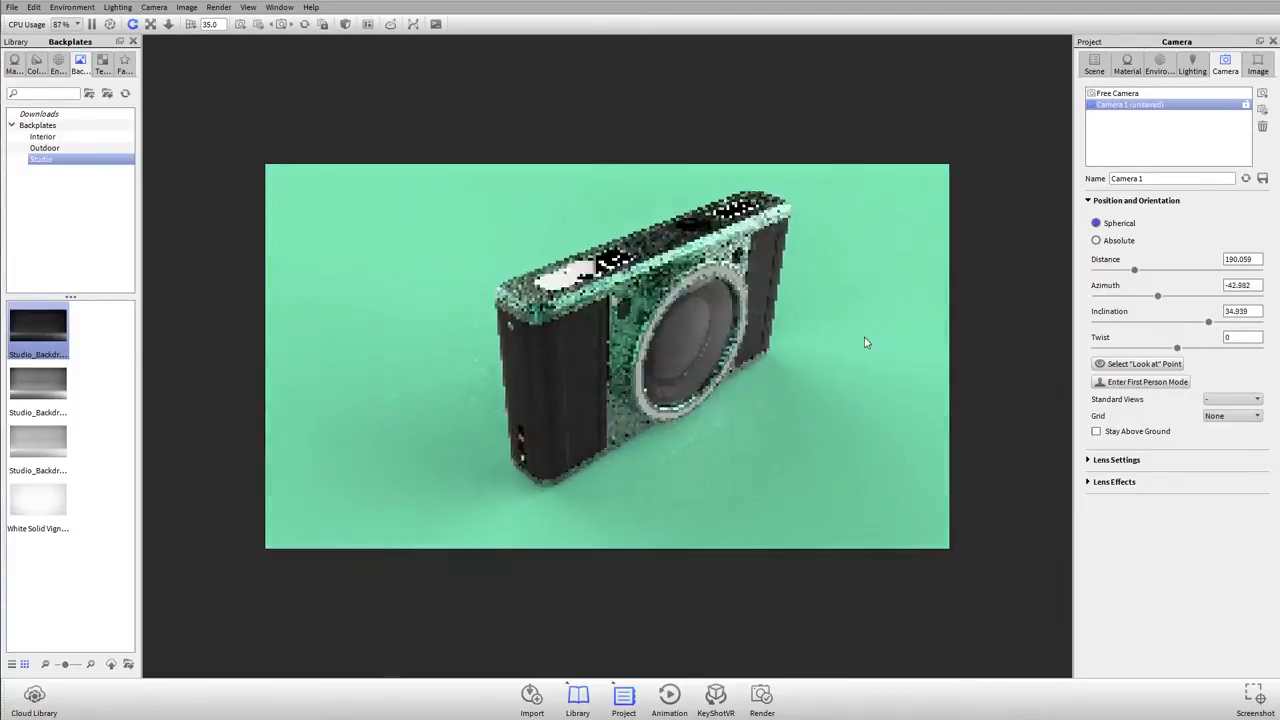
pyautogui.scroll(5, 505, 322)
pyautogui.moveTo(505, 322); pyautogui.dragTo(735, 405)
pyautogui.moveTo(687, 482); pyautogui.dragTo(657, 438)
pyautogui.scroll(2, 673, 331)
pyautogui.moveTo(672, 331); pyautogui.dragTo(662, 374, button='middle')
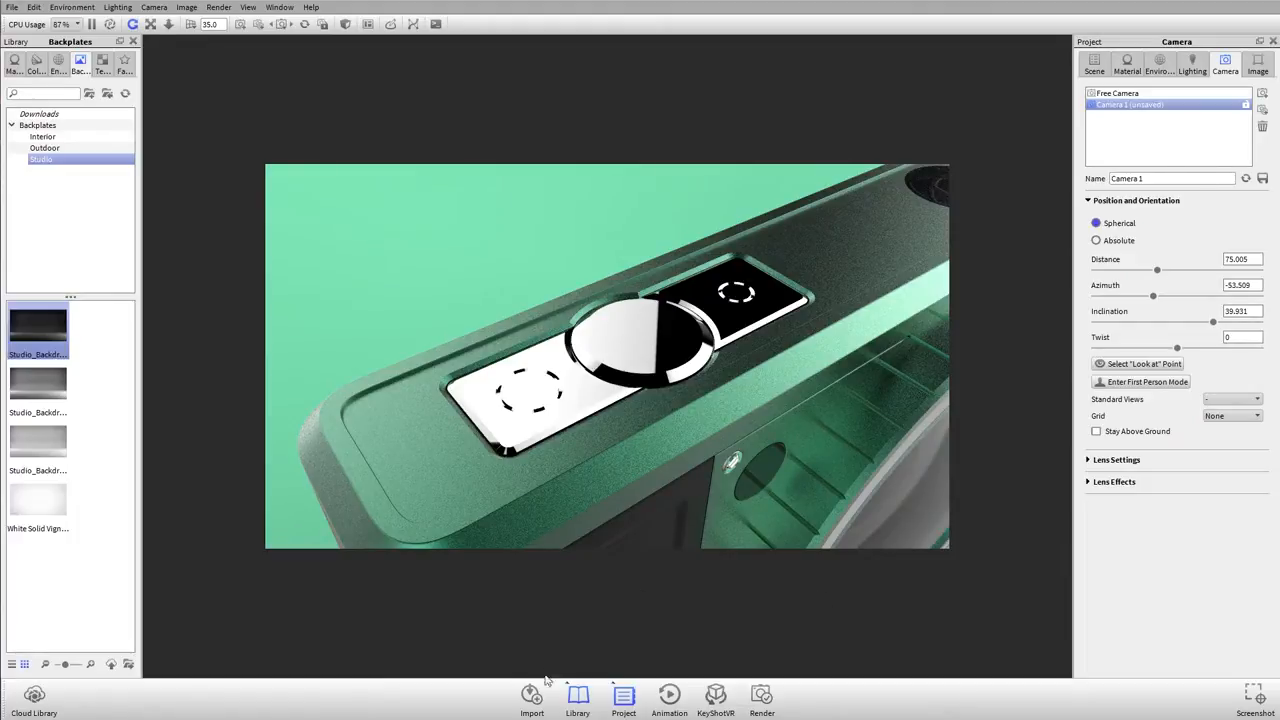
pyautogui.click(1263, 93)
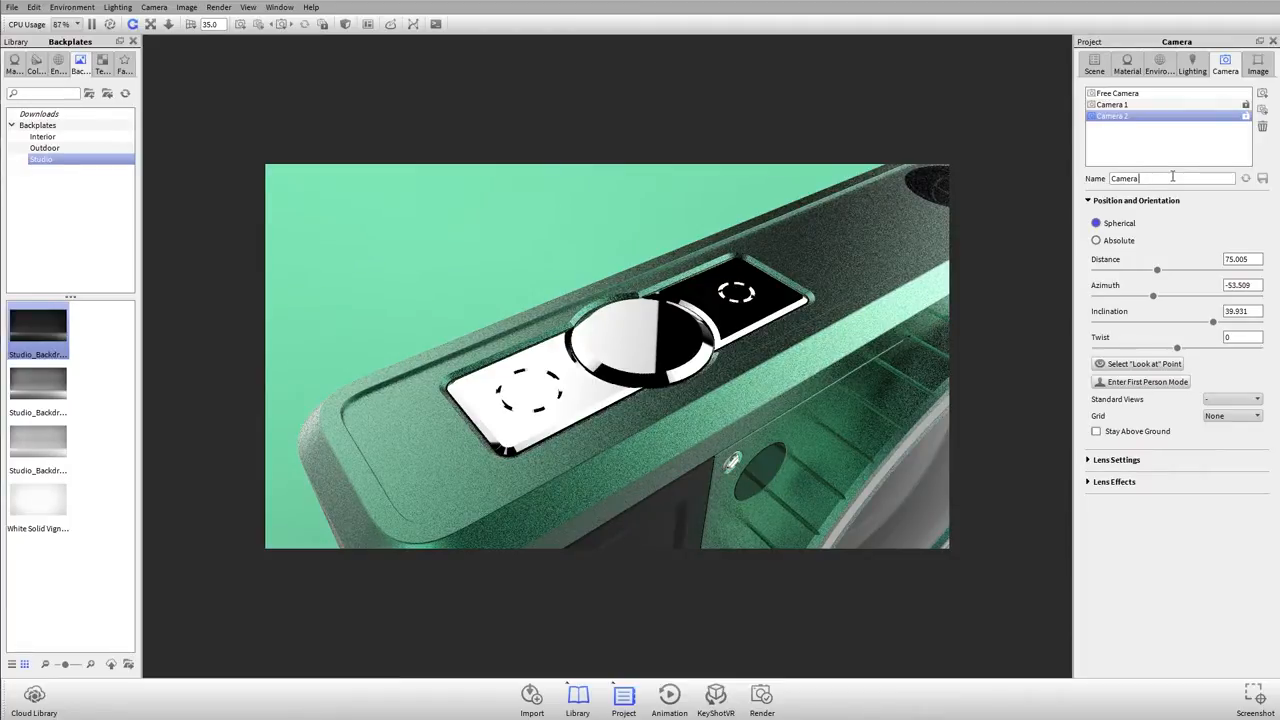
# Step: Rename the second camera "Zoomed In" and switch to Camera 1 and back to compare the two views
pyautogui.click(1172, 177)
pyautogui.write('Zoomed In')
pyautogui.click(1126, 106)
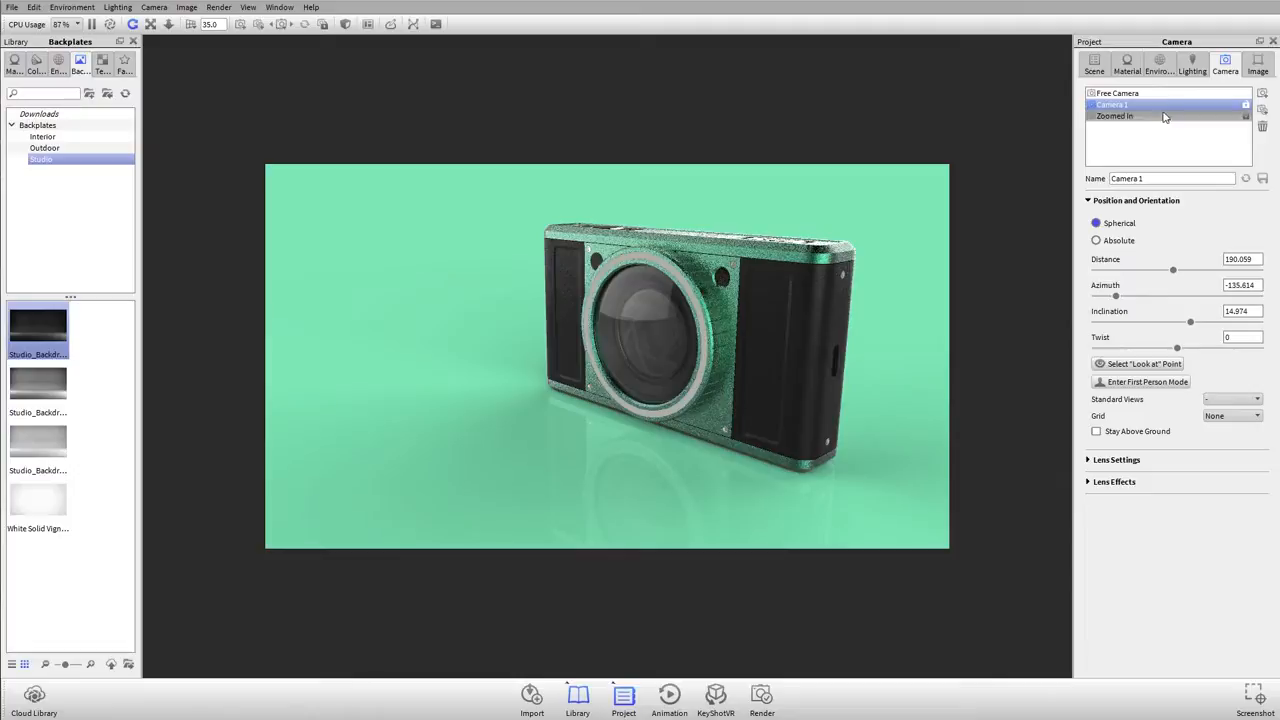
pyautogui.click(1153, 117)
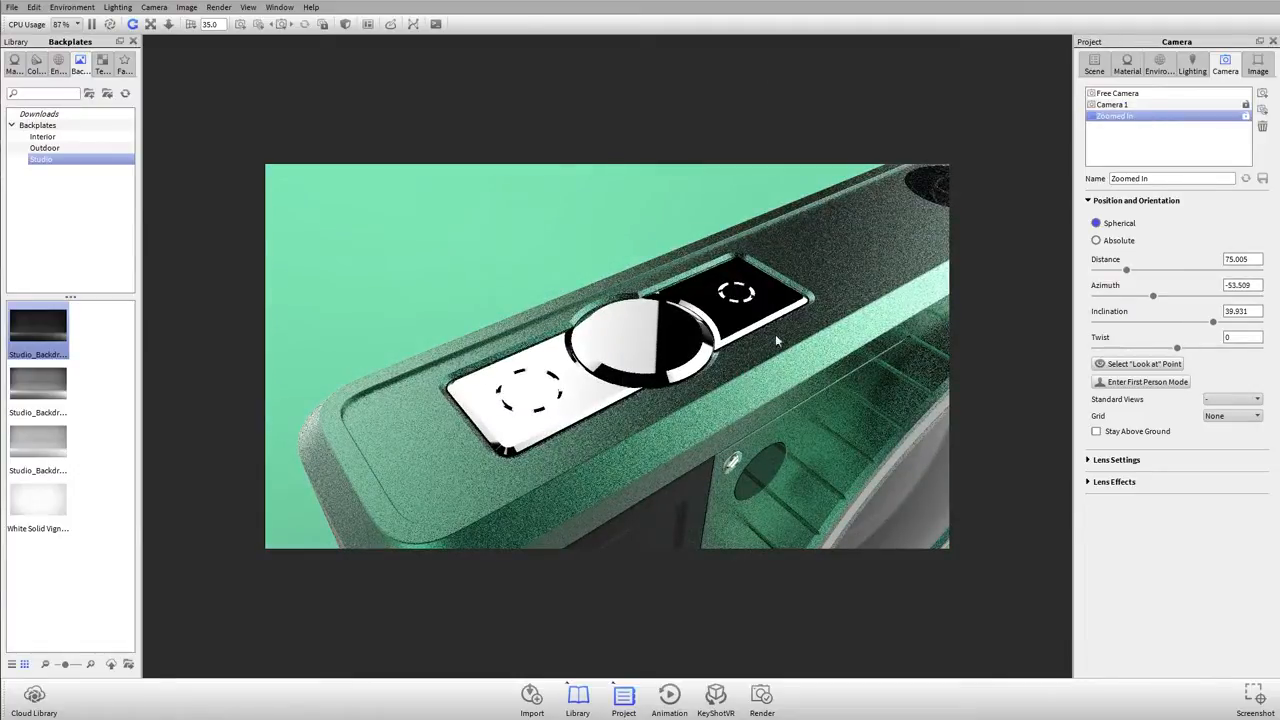
# Step: Reframe the Zoomed In camera closer and lower on the top dial, at about 24° inclination, and save the camera
pyautogui.moveTo(819, 285); pyautogui.dragTo(814, 288)
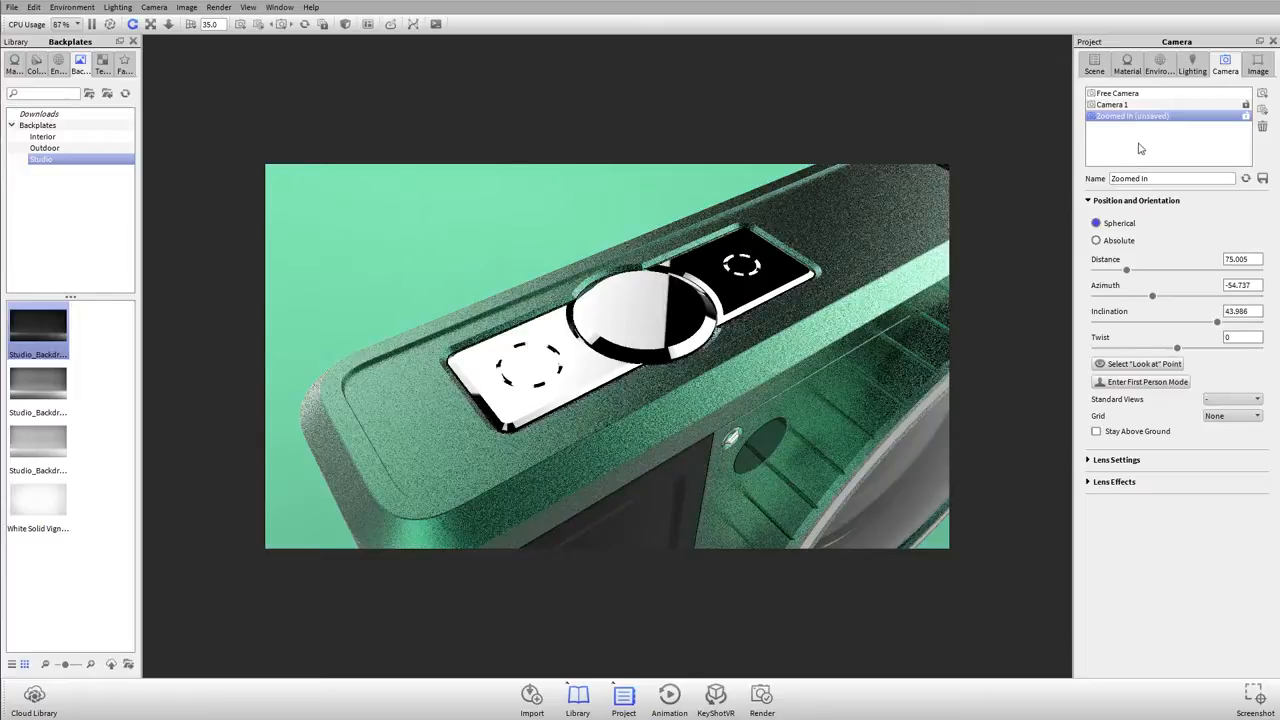
pyautogui.moveTo(691, 305); pyautogui.dragTo(645, 315)
pyautogui.rightClick(635, 304)
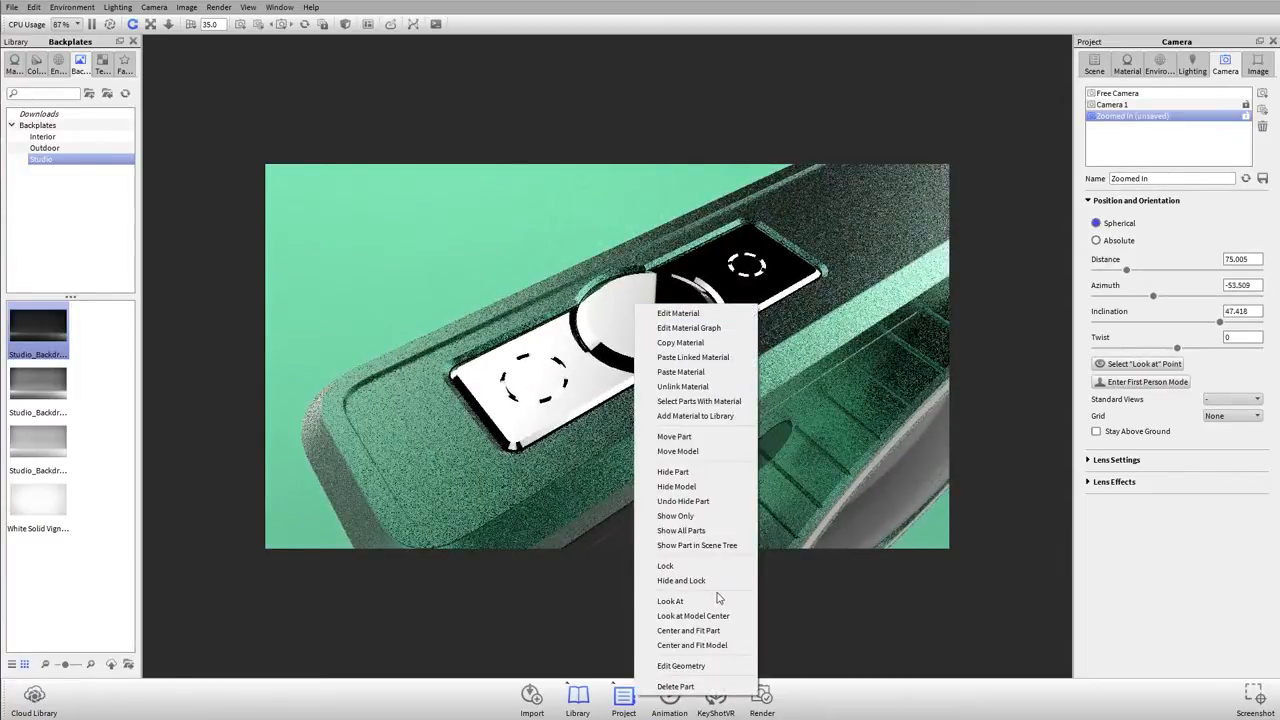
pyautogui.click(717, 600)
pyautogui.moveTo(684, 445); pyautogui.dragTo(684, 411)
pyautogui.scroll(5, 686, 411)
pyautogui.moveTo(704, 407); pyautogui.dragTo(720, 341, button='middle')
pyautogui.moveTo(720, 341); pyautogui.dragTo(760, 298)
pyautogui.scroll(1, 687, 286)
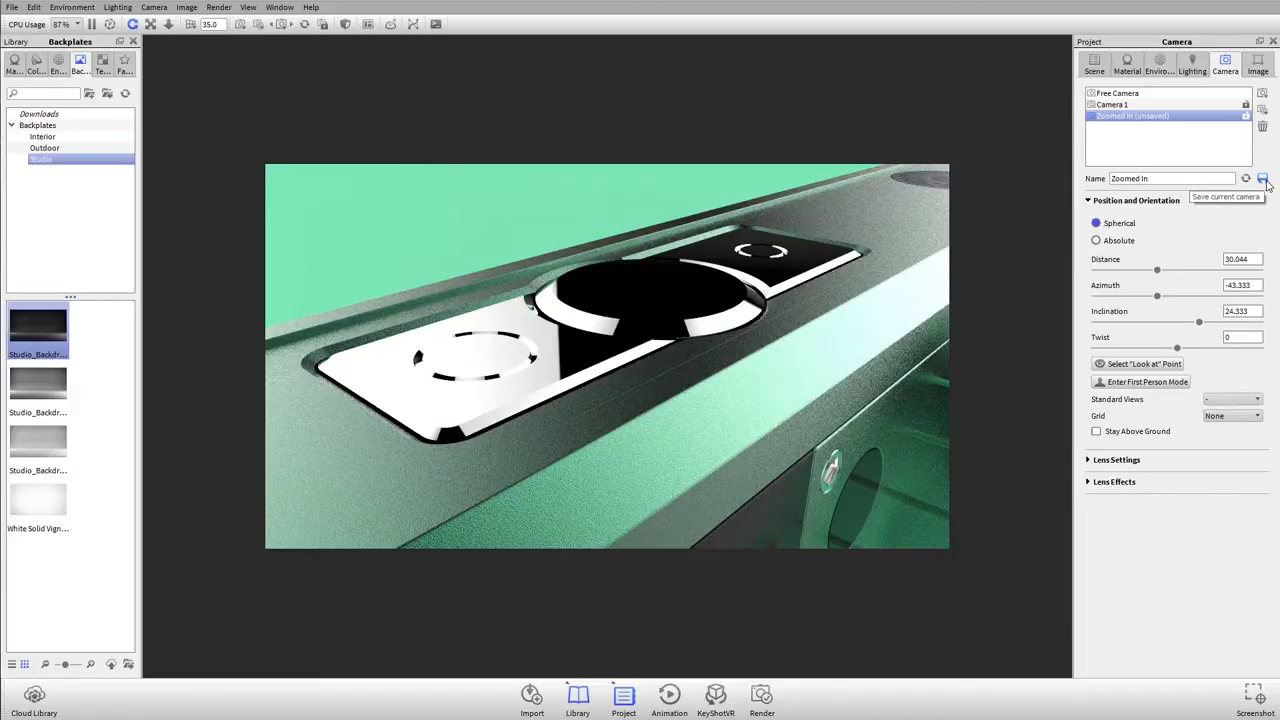
pyautogui.click(1263, 179)
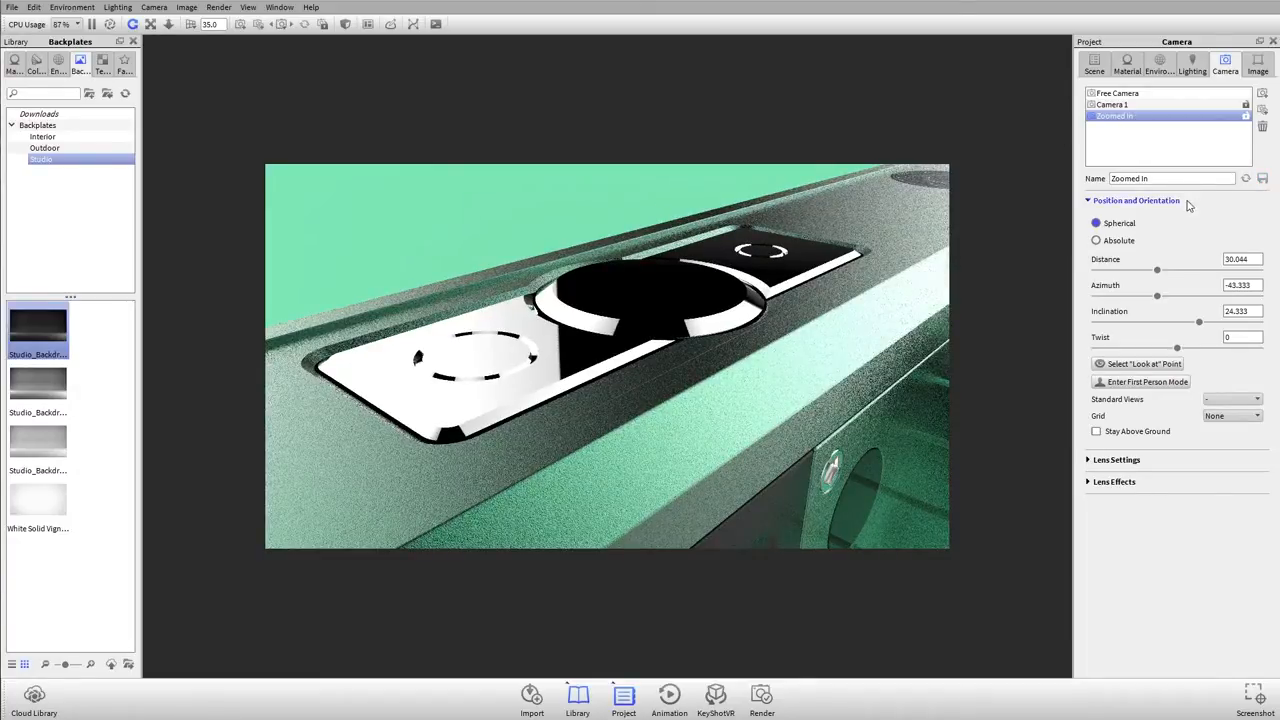
# Step: Recall Camera 1 and Zoomed In to compare them, and reset Zoomed In to its saved view after a small orbit
pyautogui.click(1113, 105)
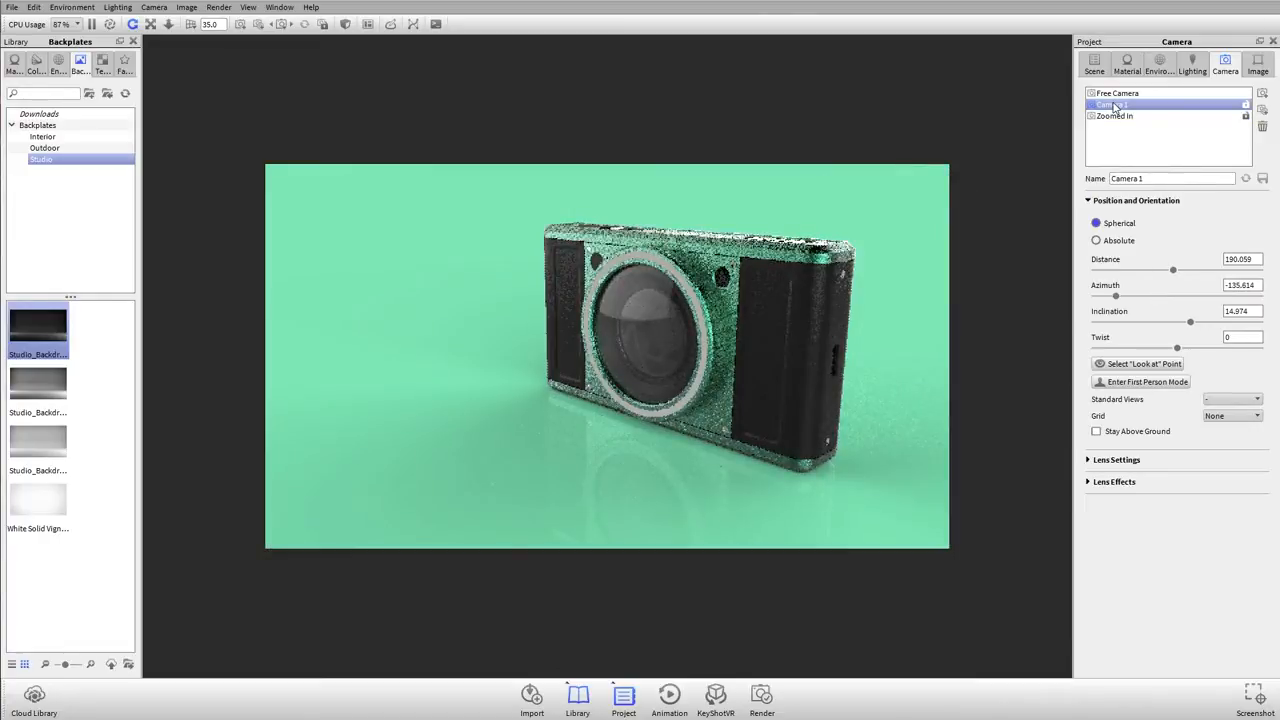
pyautogui.click(1118, 118)
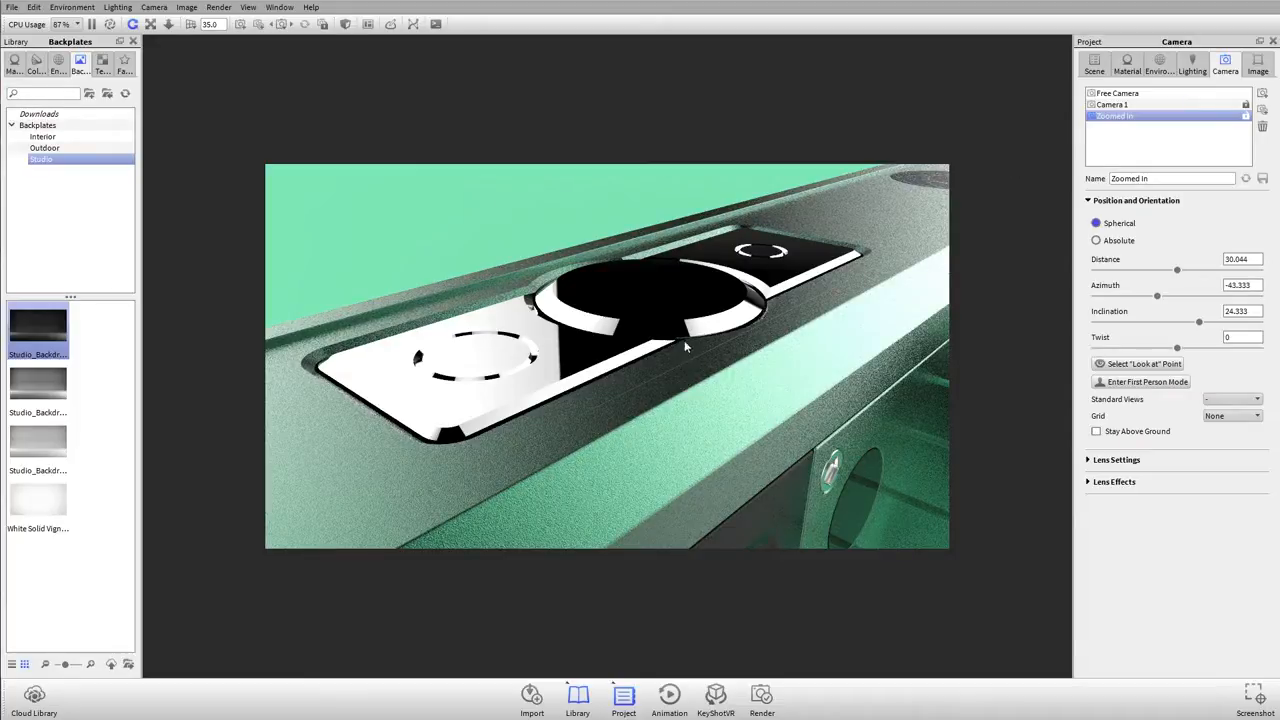
pyautogui.moveTo(741, 280)
pyautogui.mouseDown()
pyautogui.moveTo(750, 322)
pyautogui.moveTo(750, 287)
pyautogui.mouseUp()
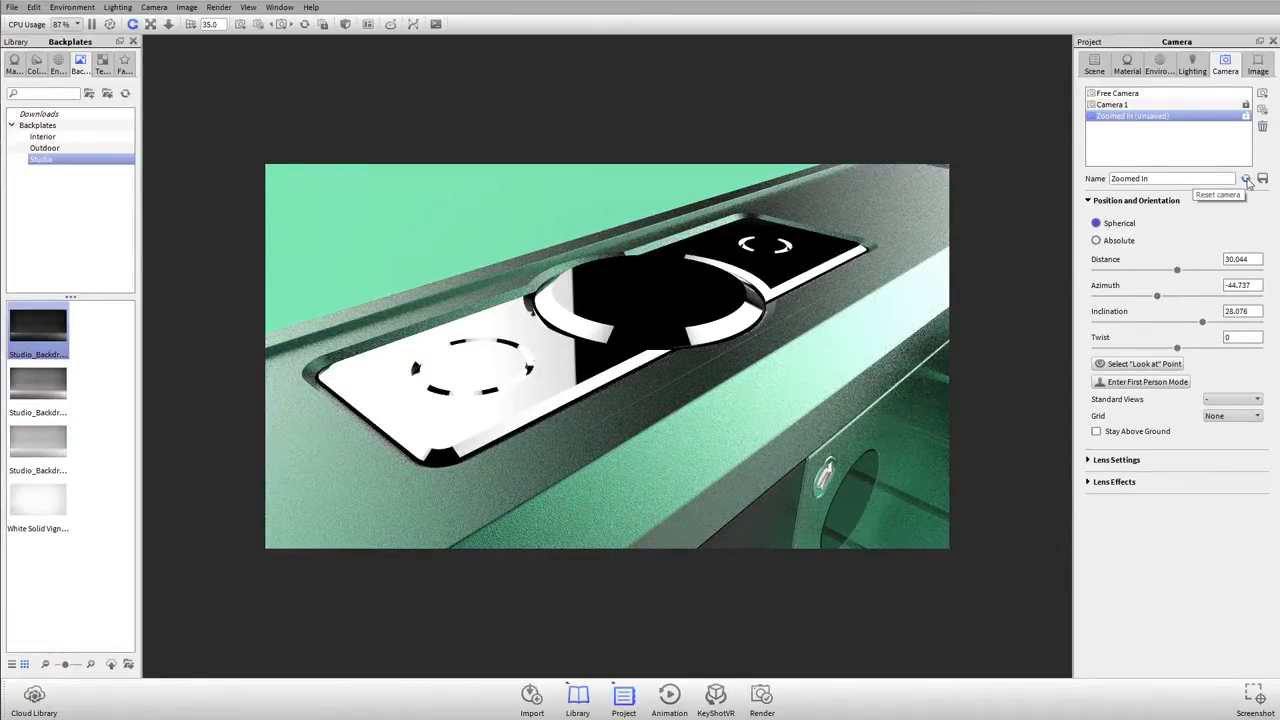
pyautogui.click(1246, 180)
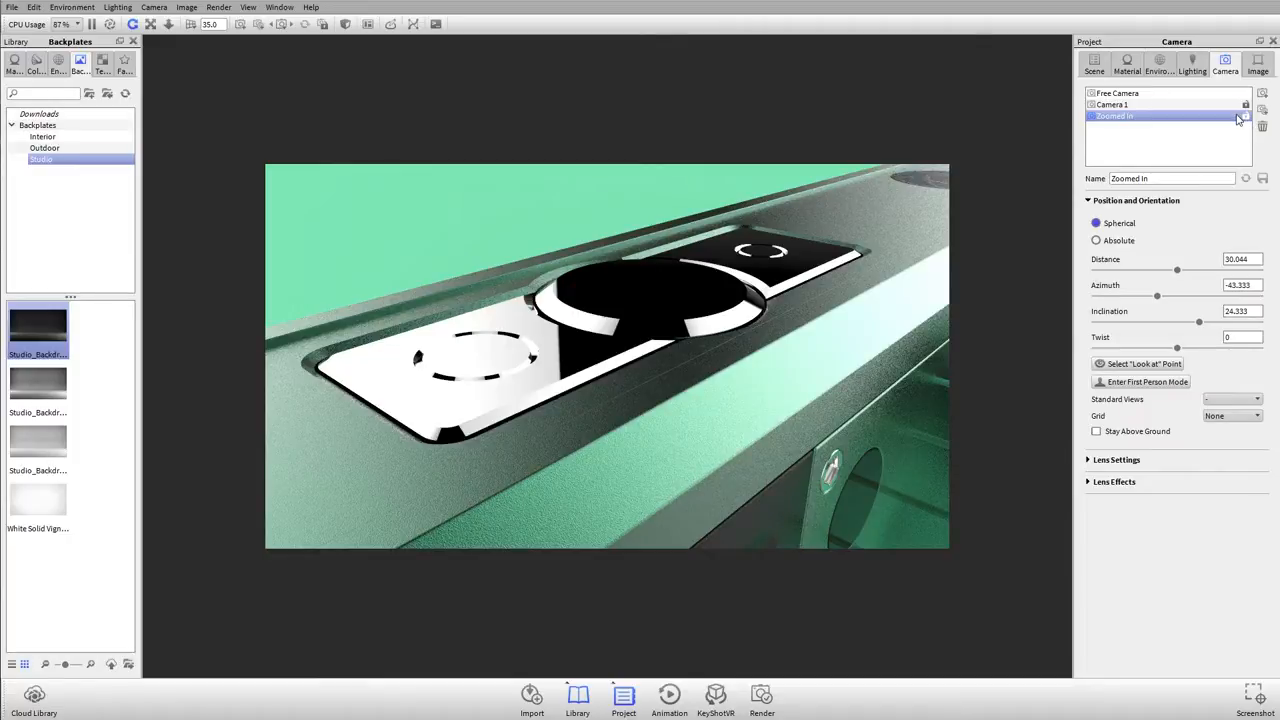
# Step: Lock the Zoomed In camera and switch to Camera 1 and back to check the lock
pyautogui.rightClick(1242, 118)
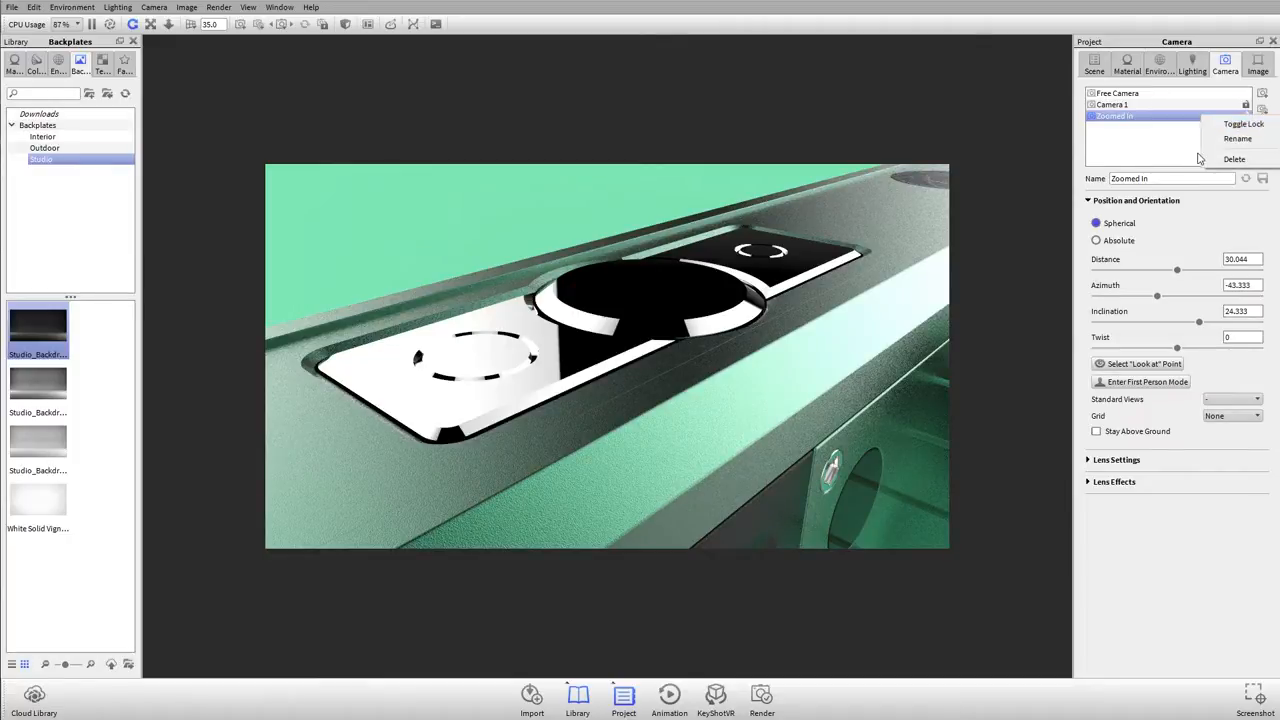
pyautogui.click(1260, 125)
pyautogui.click(1246, 117)
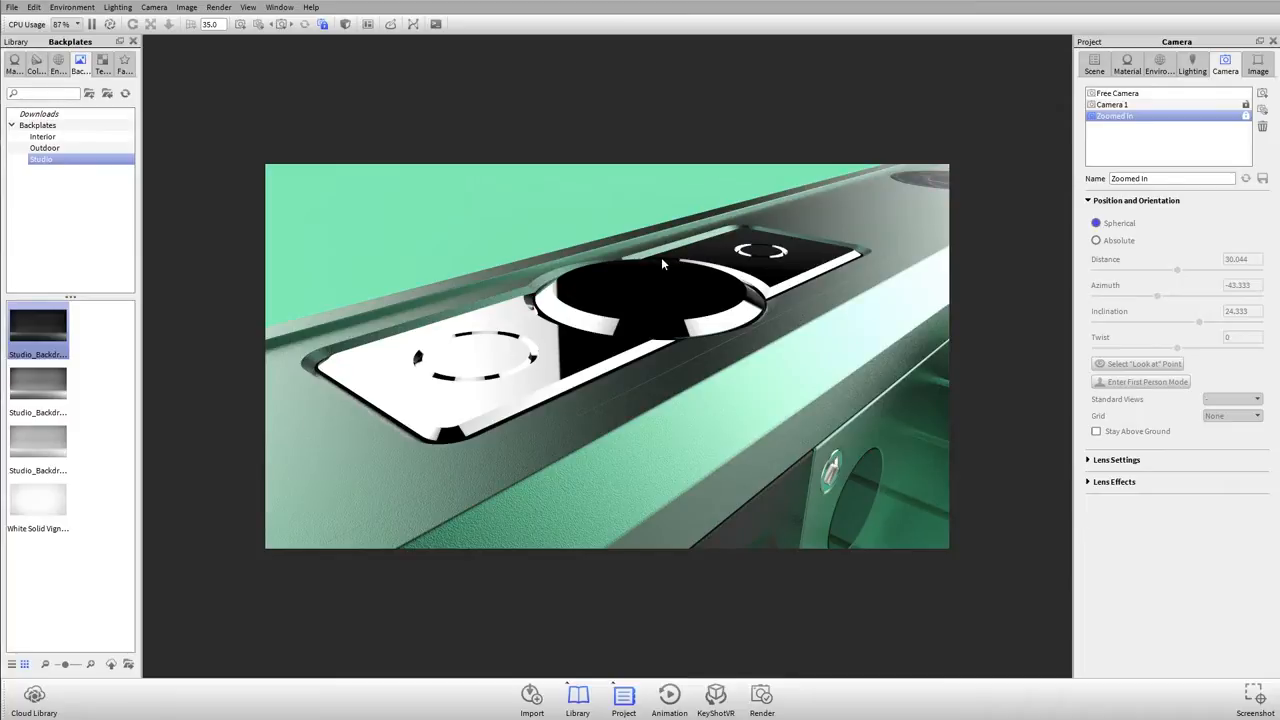
pyautogui.click(1145, 104)
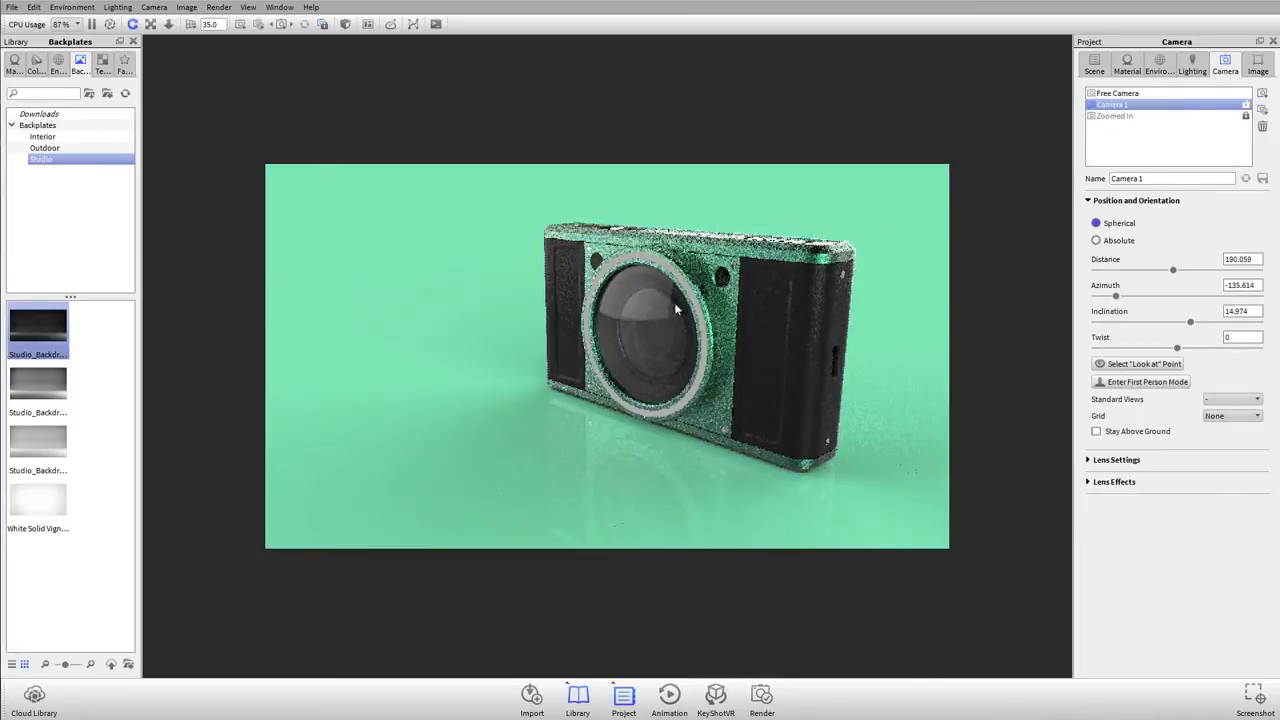
pyautogui.click(1166, 116)
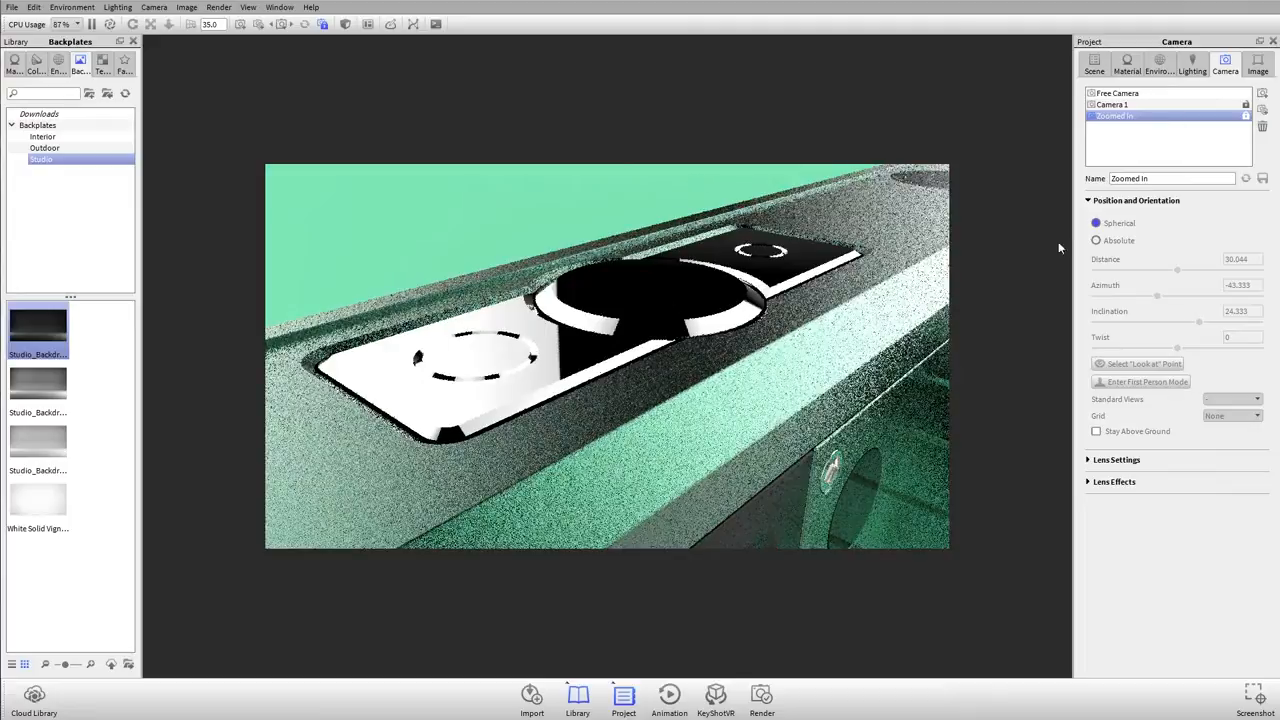
# Step: Activate the Free Camera and orbit it to a three-quarter view of the whole model from slightly above
pyautogui.click(1141, 94)
pyautogui.scroll(-3, 698, 283)
pyautogui.moveTo(707, 280); pyautogui.dragTo(775, 360)
pyautogui.moveTo(657, 256); pyautogui.dragTo(731, 345)
pyautogui.moveTo(731, 345); pyautogui.dragTo(613, 246, button='middle')
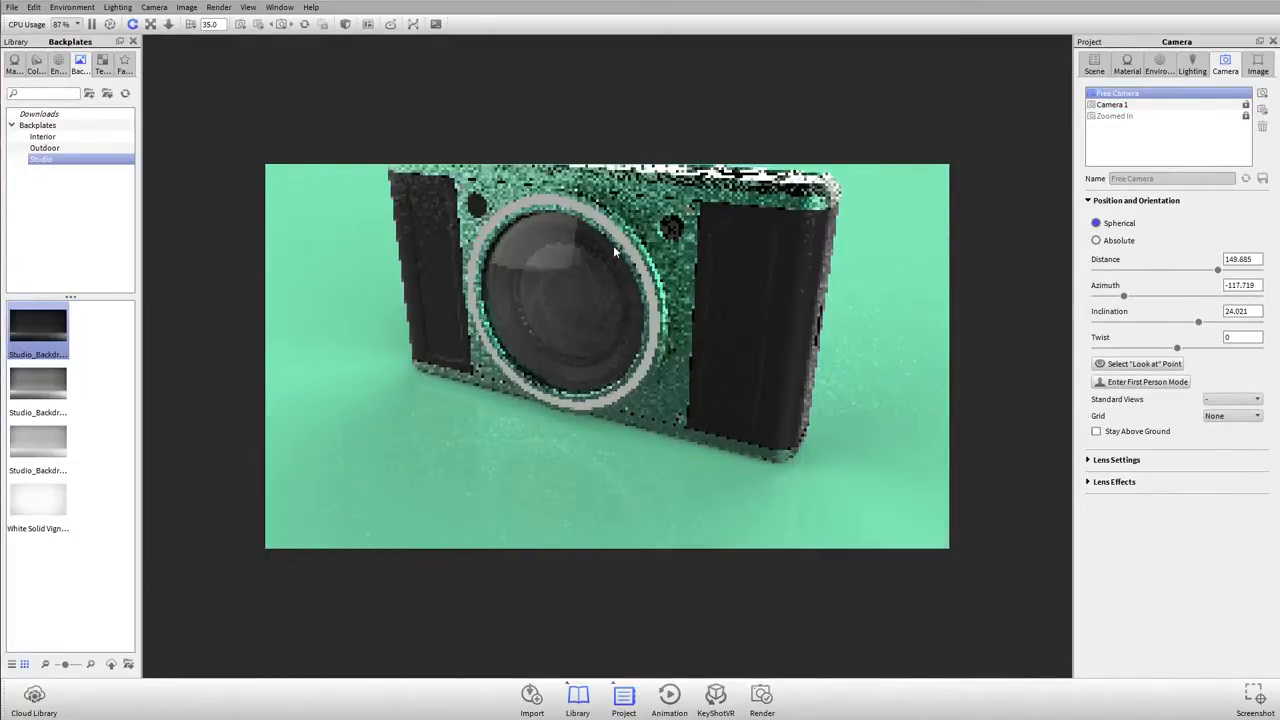
pyautogui.moveTo(614, 253); pyautogui.dragTo(718, 372)
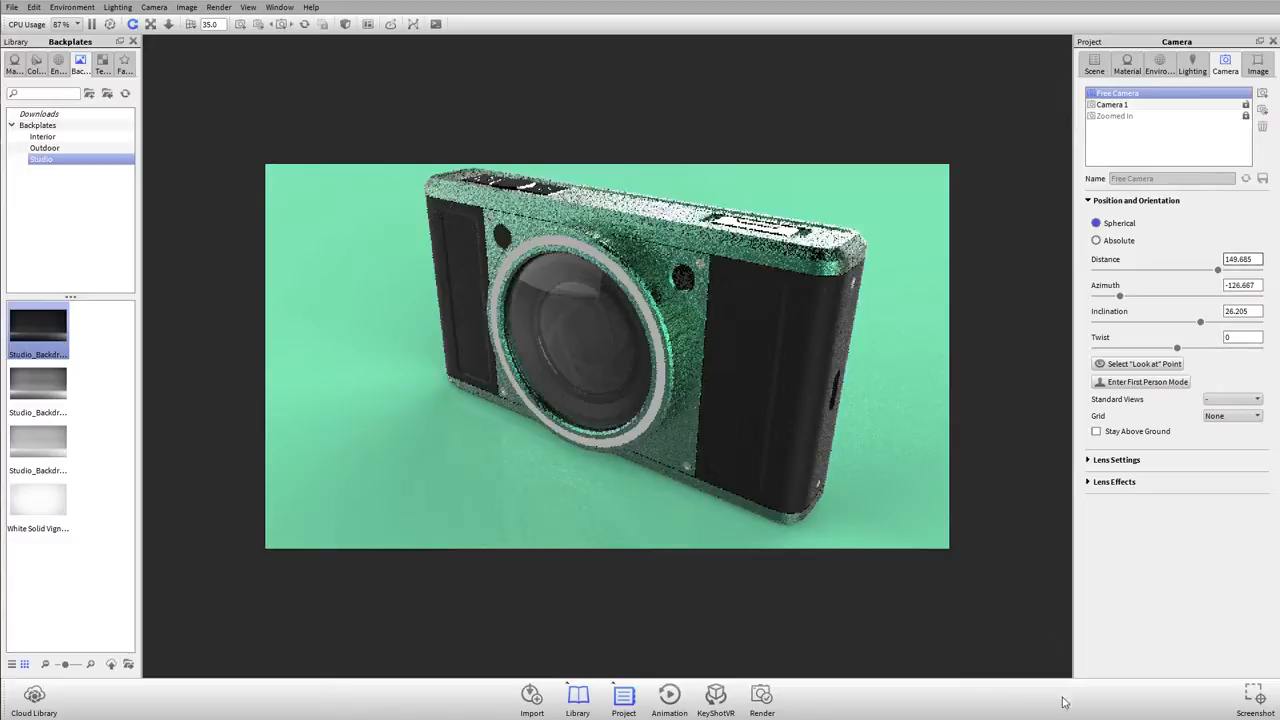
# Step: Select several look-at points on the model for the Free Camera, ending with one near the lens, and finish the point selection
pyautogui.rightClick(786, 267)
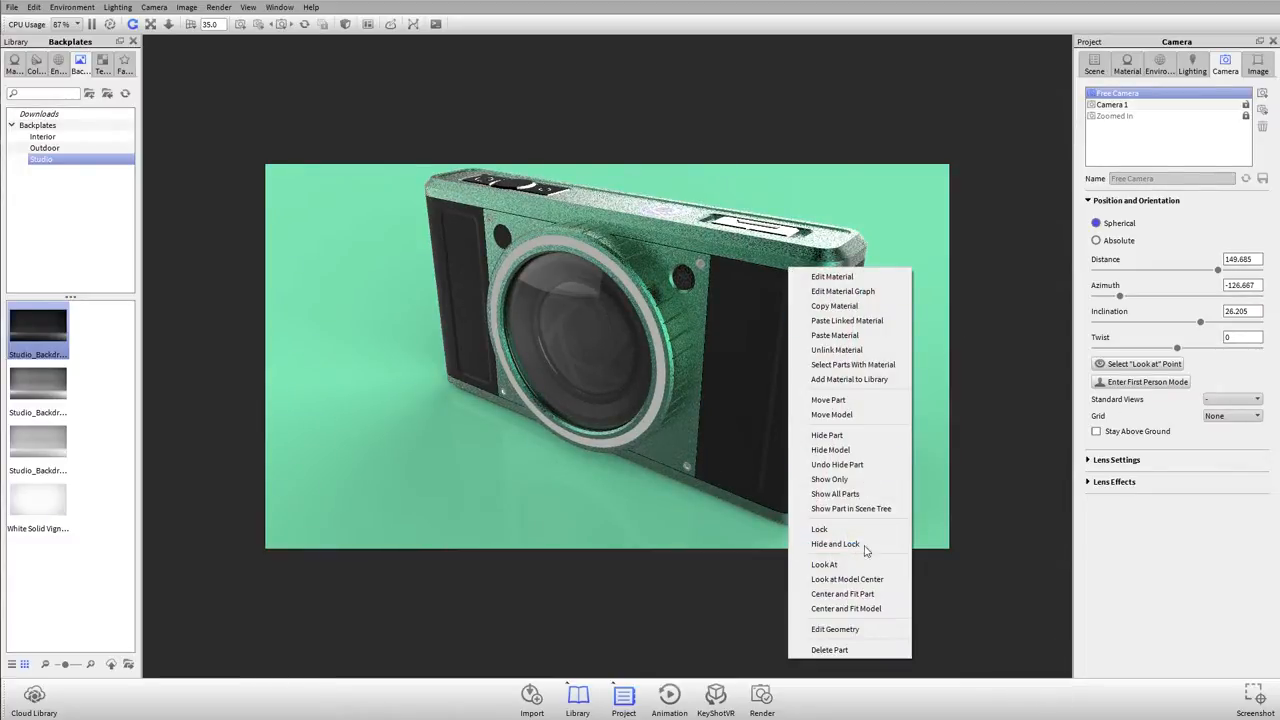
pyautogui.click(1200, 498)
pyautogui.click(1125, 366)
pyautogui.click(799, 281)
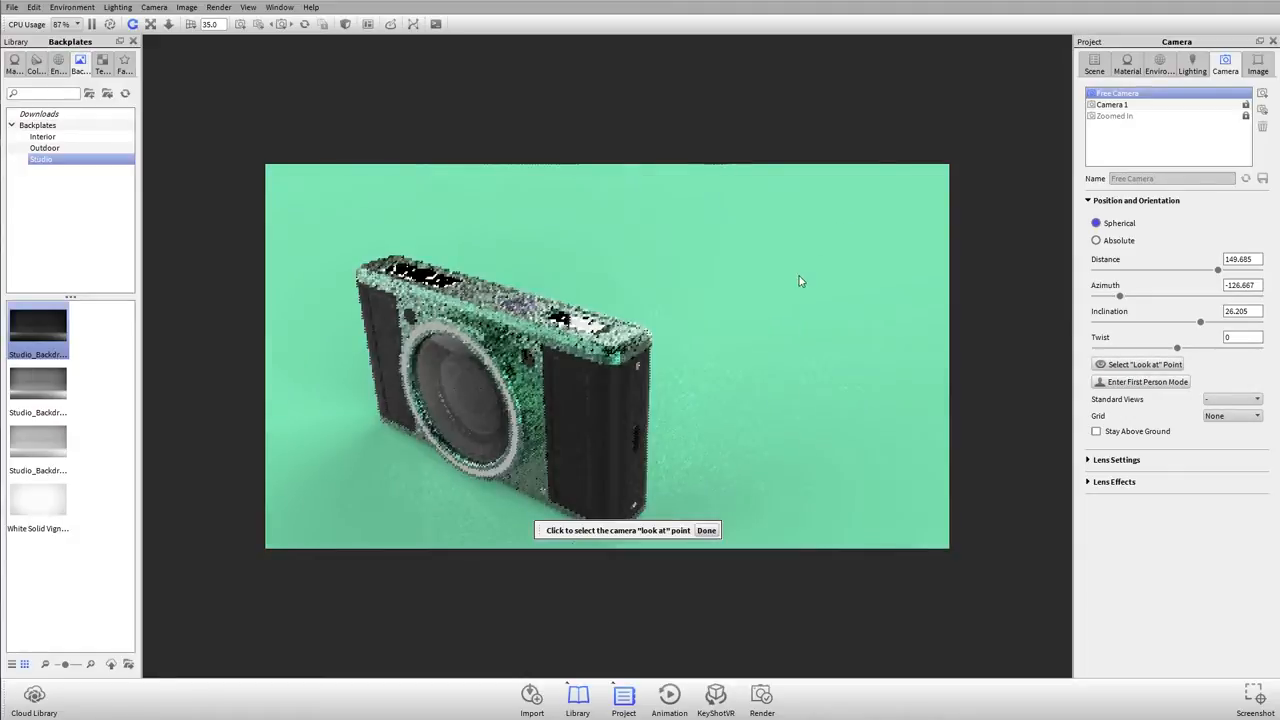
pyautogui.click(490, 309)
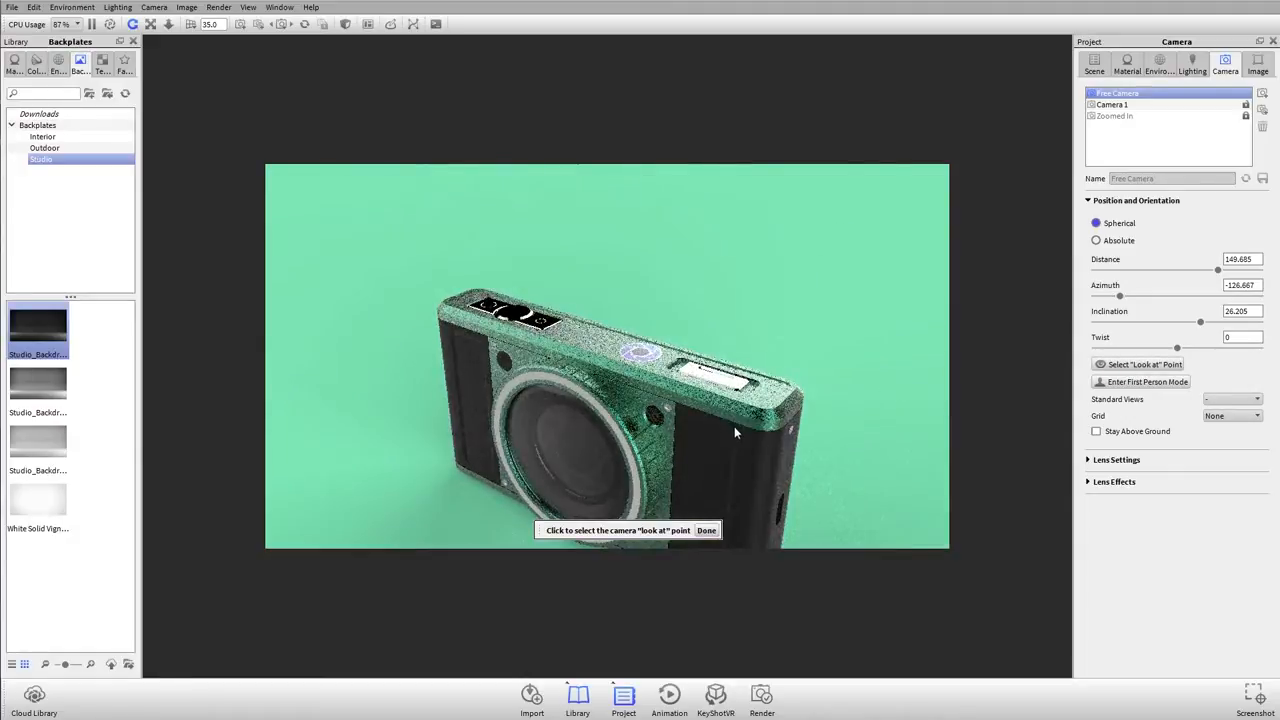
pyautogui.click(735, 432)
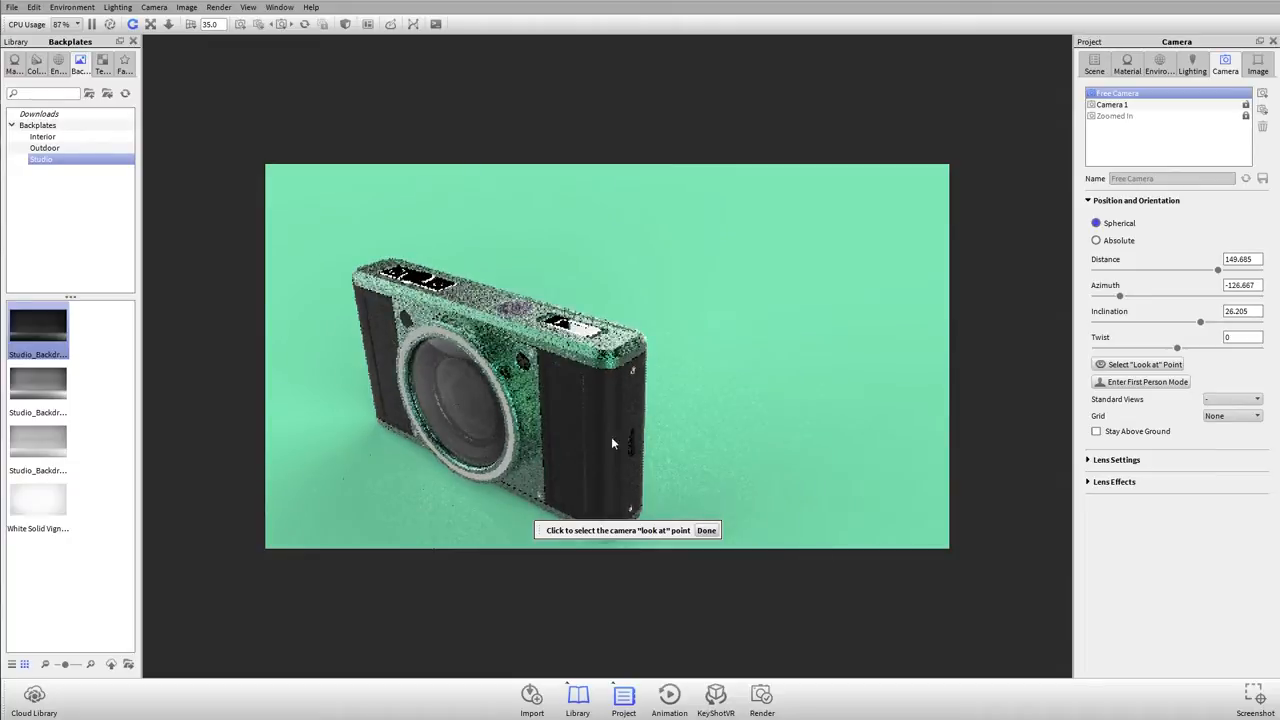
pyautogui.click(530, 351)
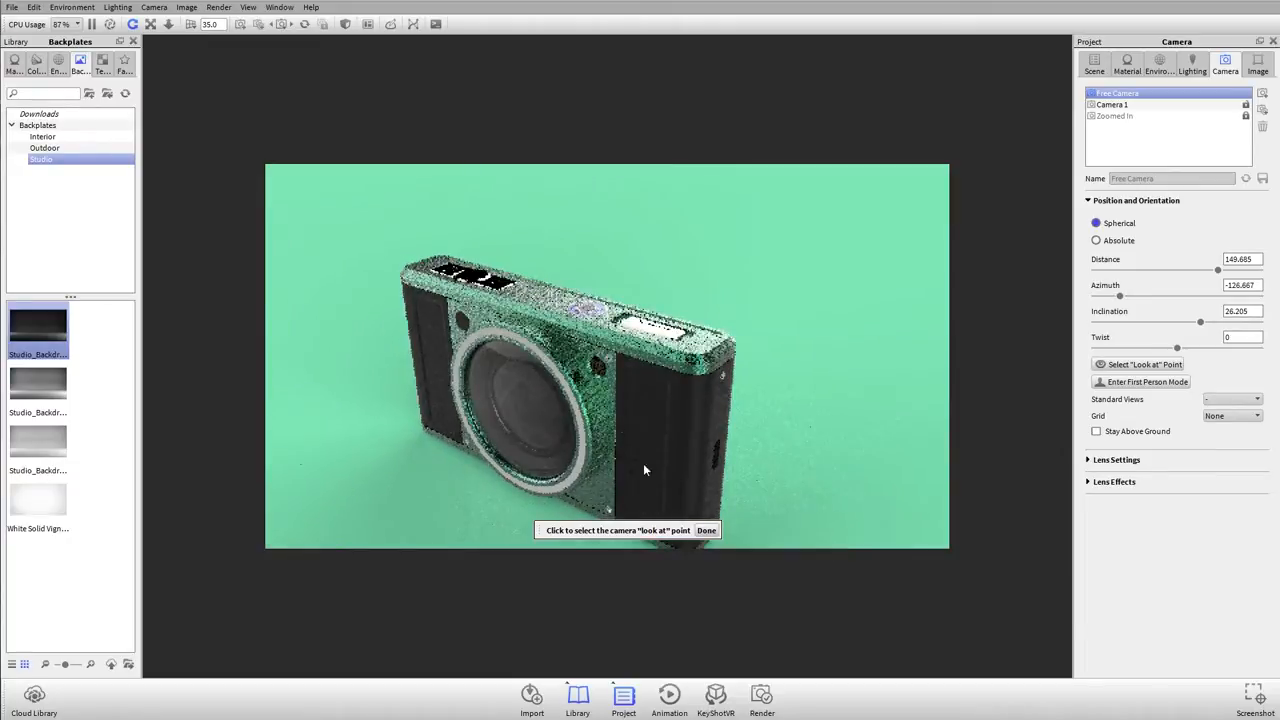
pyautogui.click(706, 530)
# Step: Orbit and zoom the Free Camera around the selected look-at point to a closer three-quarter view at about 17° inclination
pyautogui.scroll(4, 636, 446)
pyautogui.moveTo(640, 455); pyautogui.dragTo(672, 399)
pyautogui.moveTo(715, 402); pyautogui.dragTo(784, 267, button='middle')
pyautogui.moveTo(784, 272); pyautogui.dragTo(614, 254)
pyautogui.scroll(-1, 706, 270)
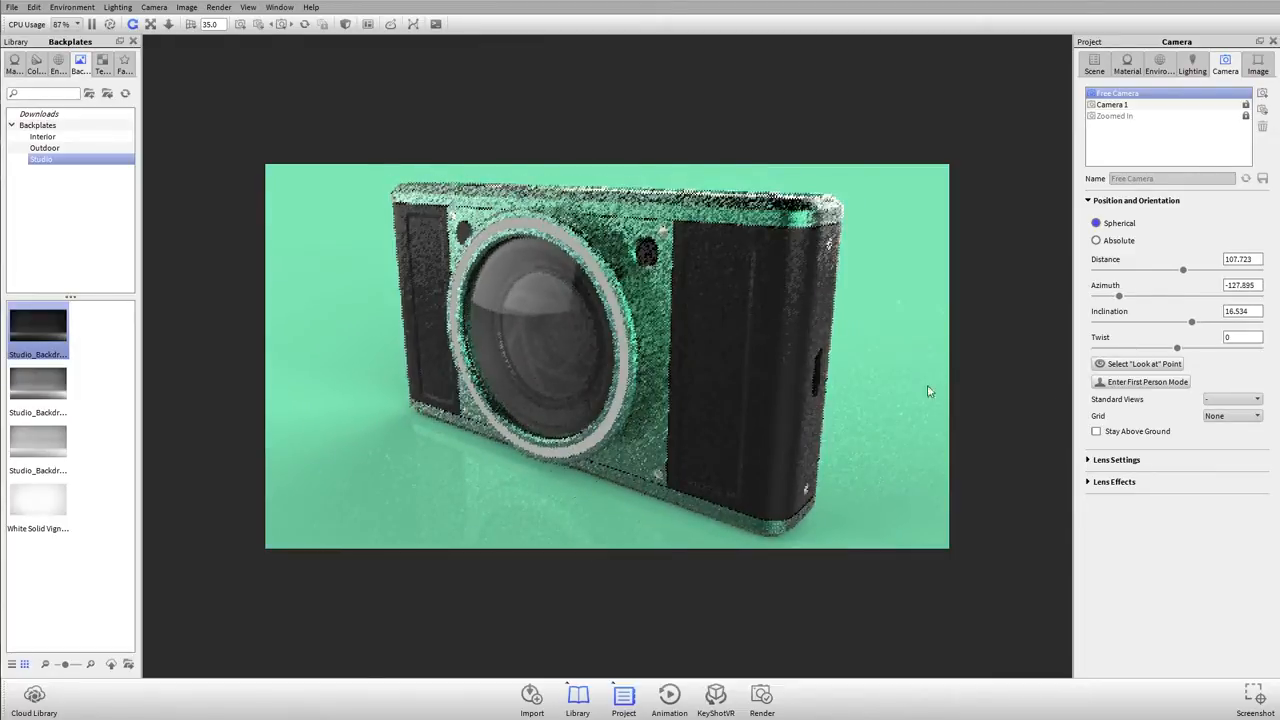
# Step: Try the Front and Right standard views on the Free Camera, leaving it on Right
pyautogui.click(1221, 401)
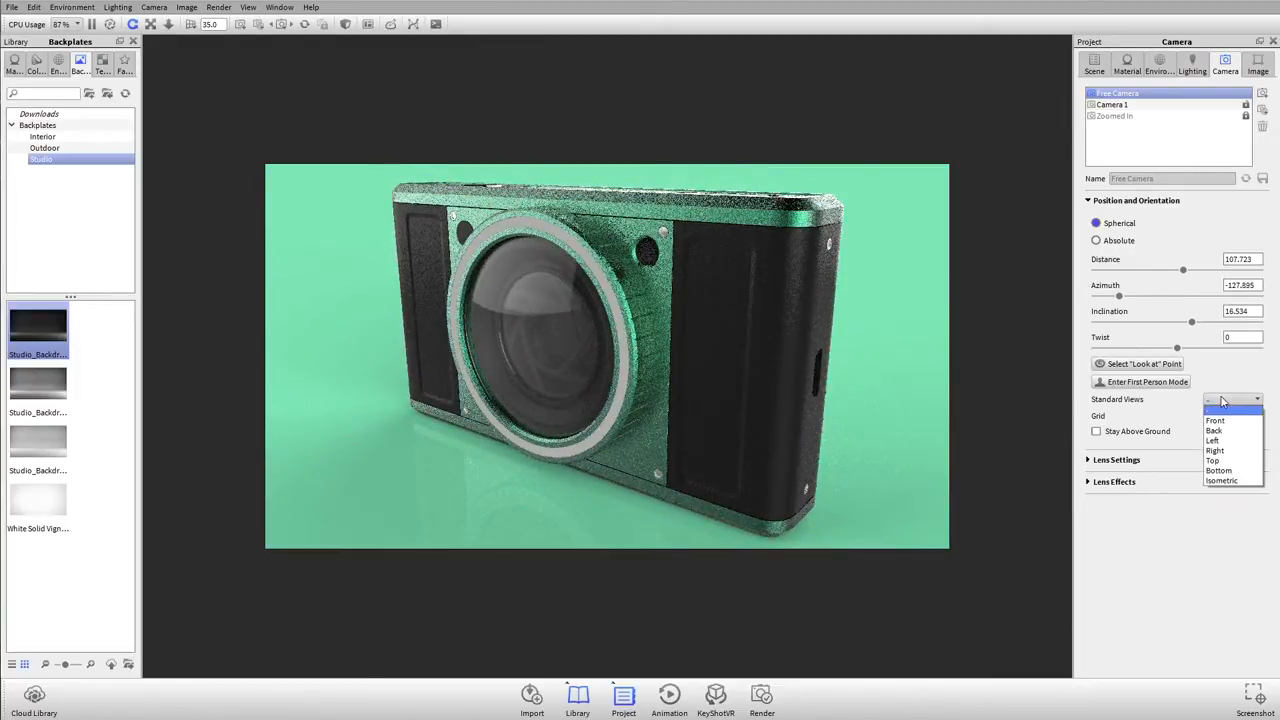
pyautogui.click(1235, 421)
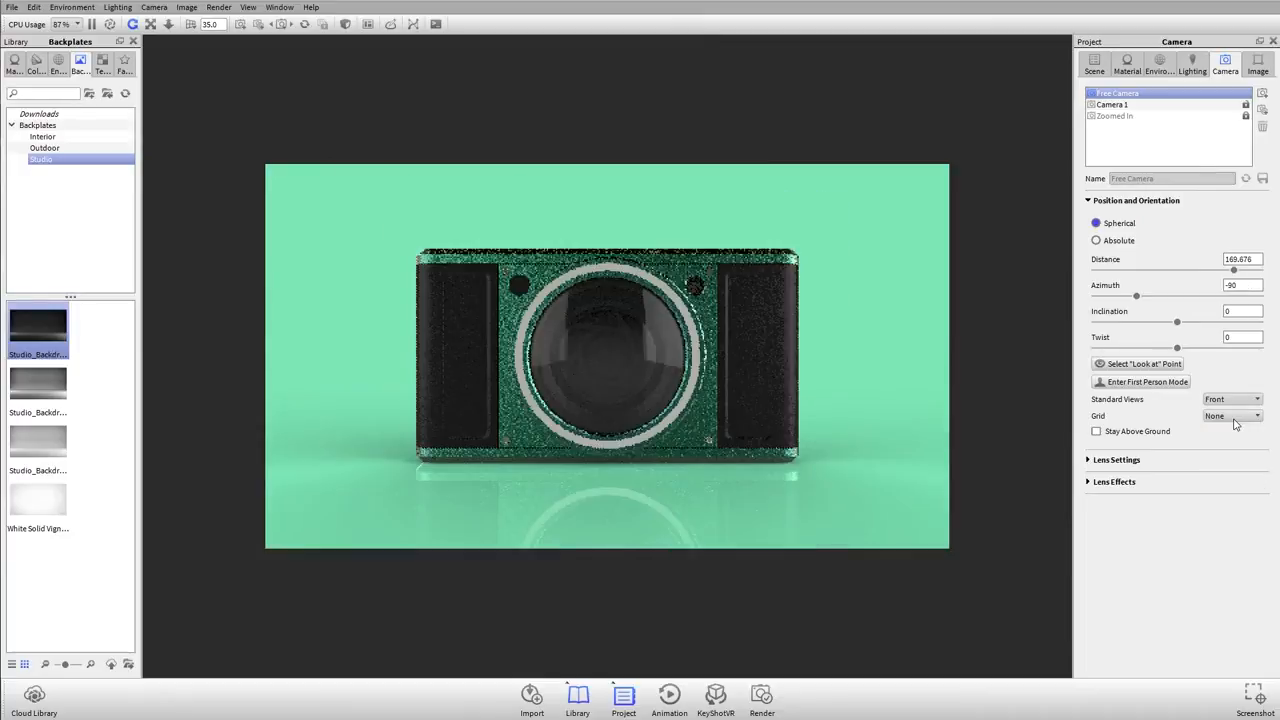
pyautogui.click(1243, 401)
pyautogui.click(1215, 451)
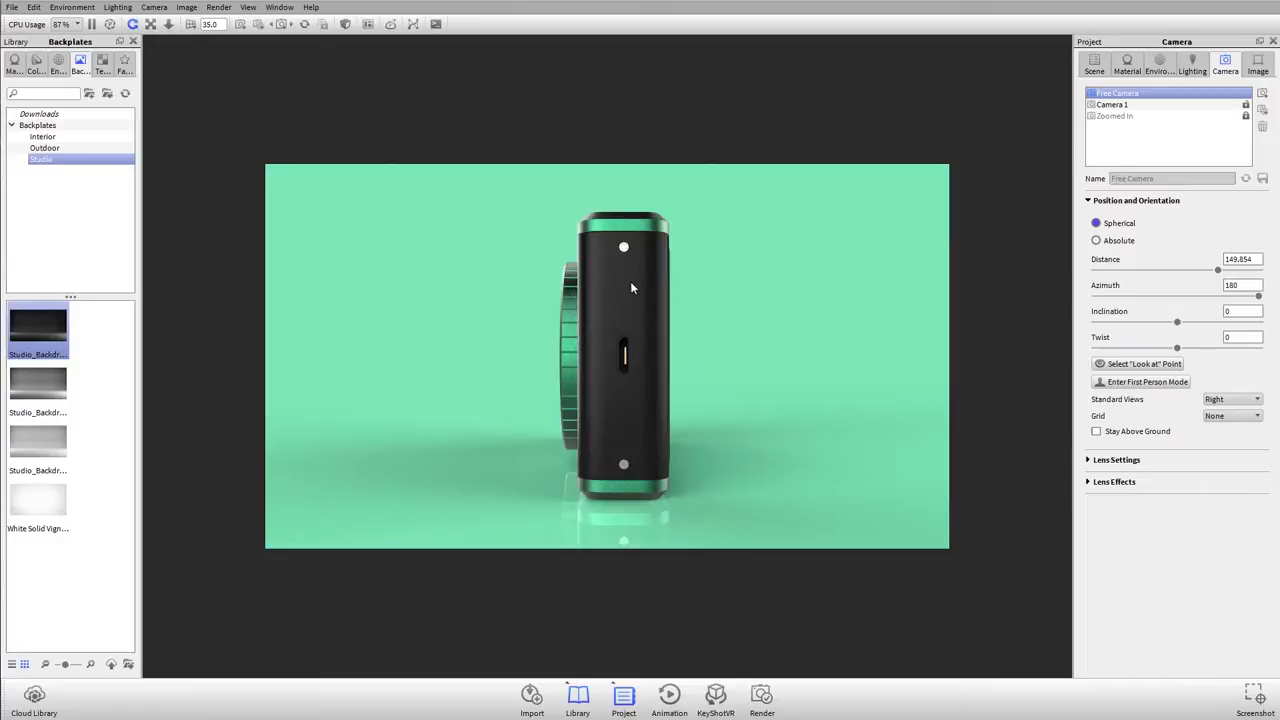
pyautogui.click(1211, 401)
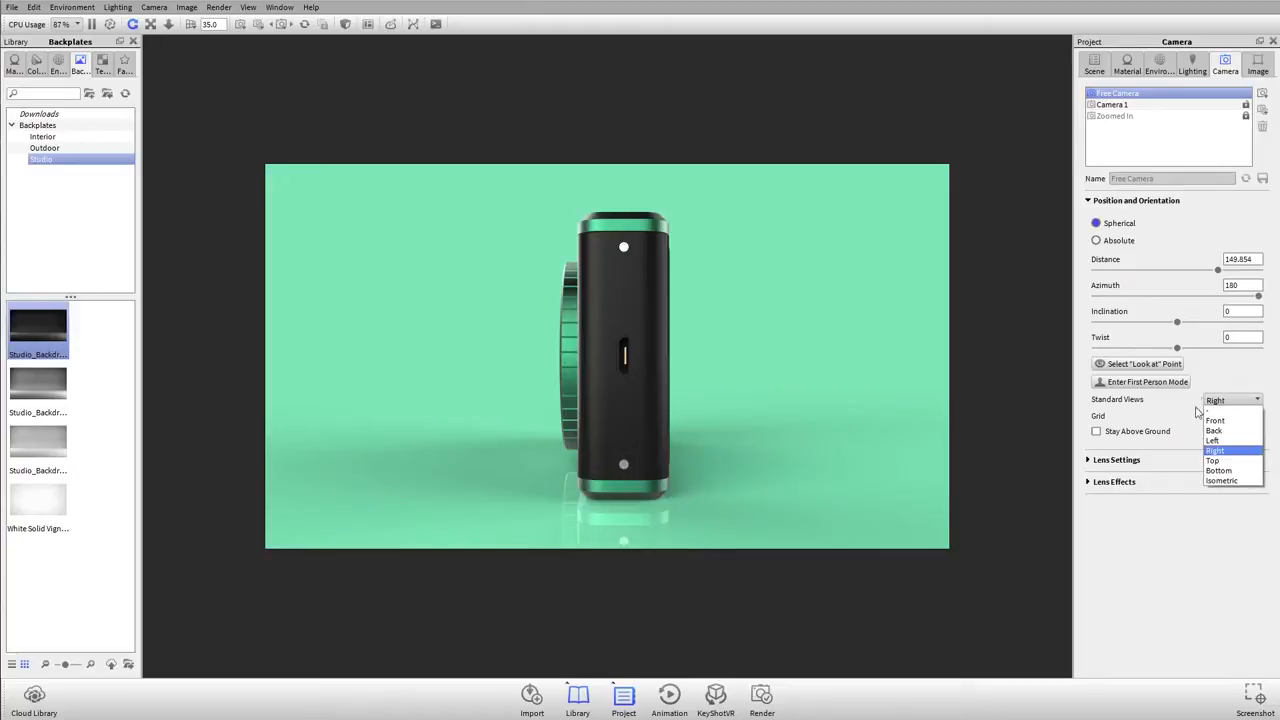
pyautogui.click(467, 262)
# Step: Activate Camera 1, set its perspective focal length to 70 and orbit to a lower view at about 8° inclination
pyautogui.click(1125, 104)
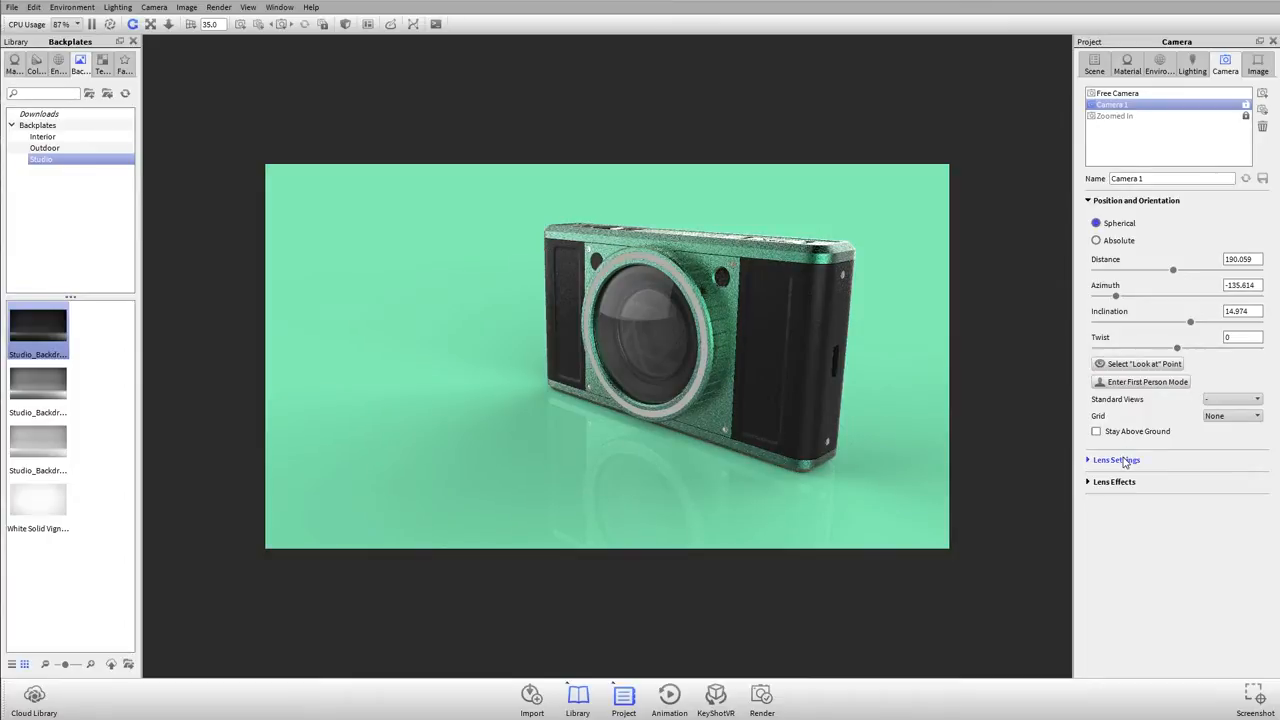
pyautogui.click(1125, 461)
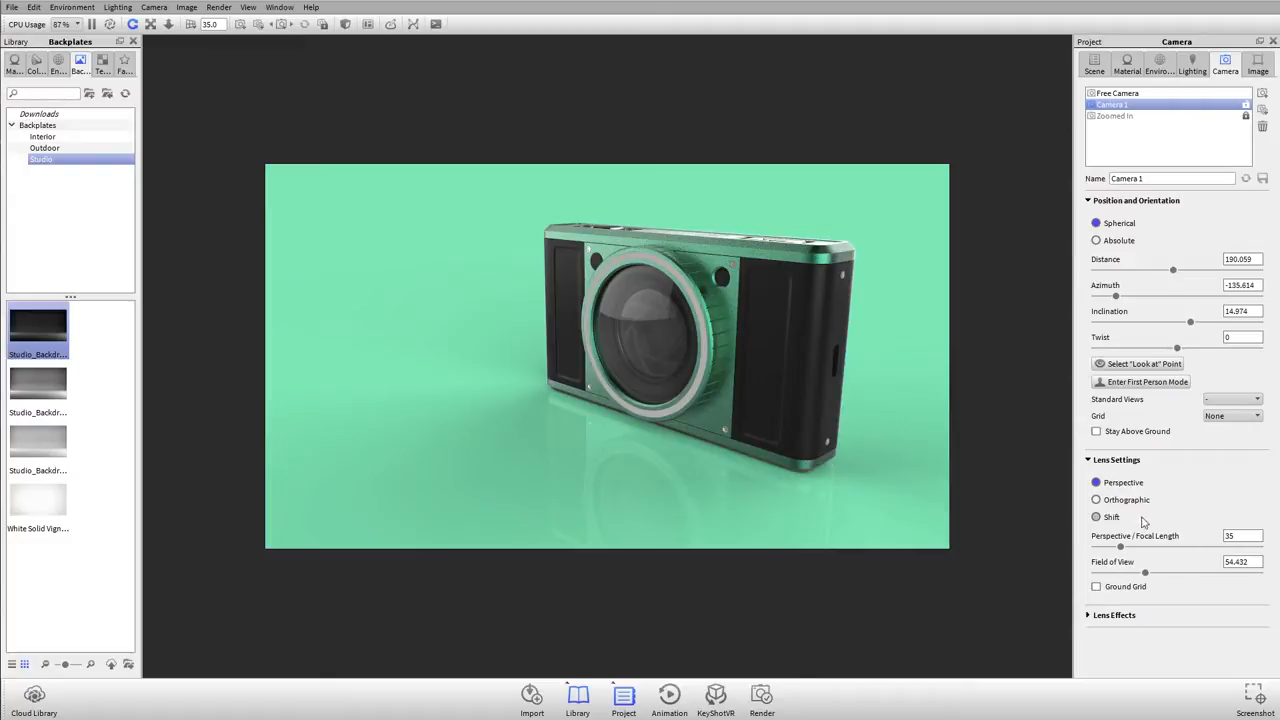
pyautogui.doubleClick(1228, 536)
pyautogui.write('70')
pyautogui.press('Tab')
pyautogui.moveTo(619, 296); pyautogui.dragTo(619, 351)
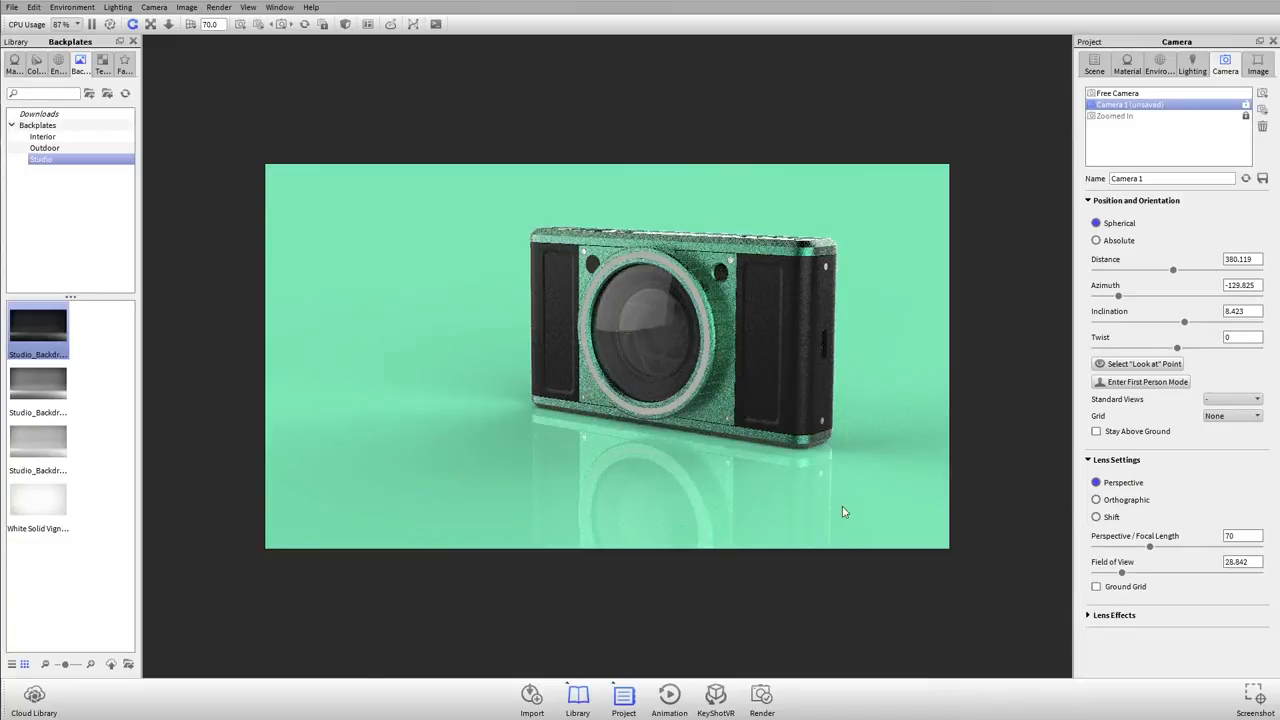
# Step: Set Camera 1's focal length to 200 and orbit slightly toward the front to about -124° azimuth
pyautogui.click(1250, 535)
pyautogui.write('200')
pyautogui.press('Return')
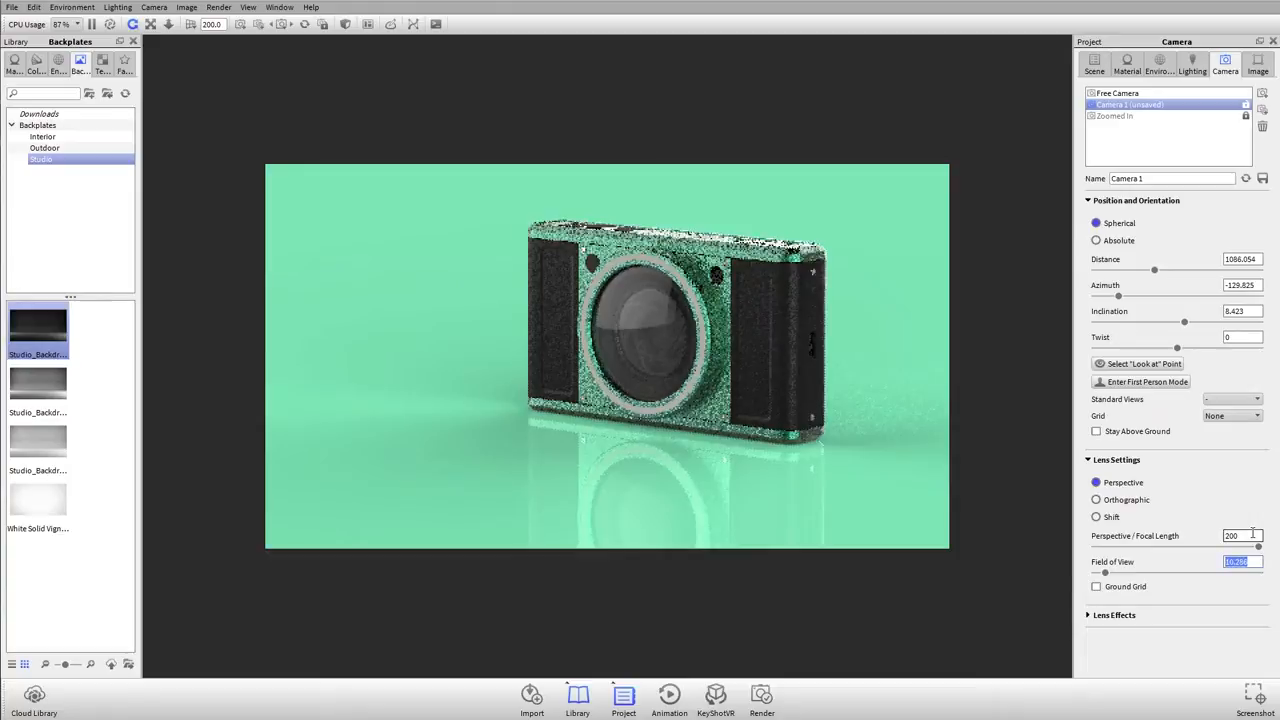
pyautogui.moveTo(658, 333); pyautogui.dragTo(767, 319)
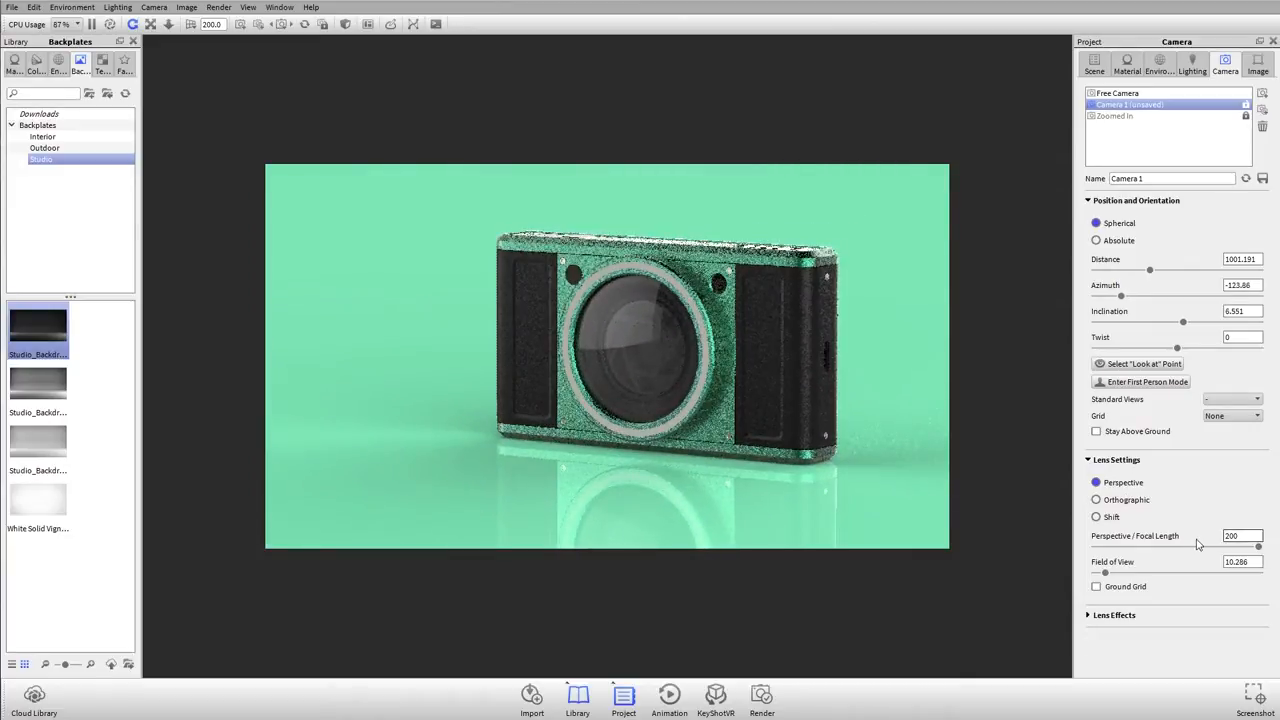
# Step: Set Camera 1's focal length to 35 and orbit to a higher three-quarter view at about 23° inclination
pyautogui.doubleClick(1233, 535)
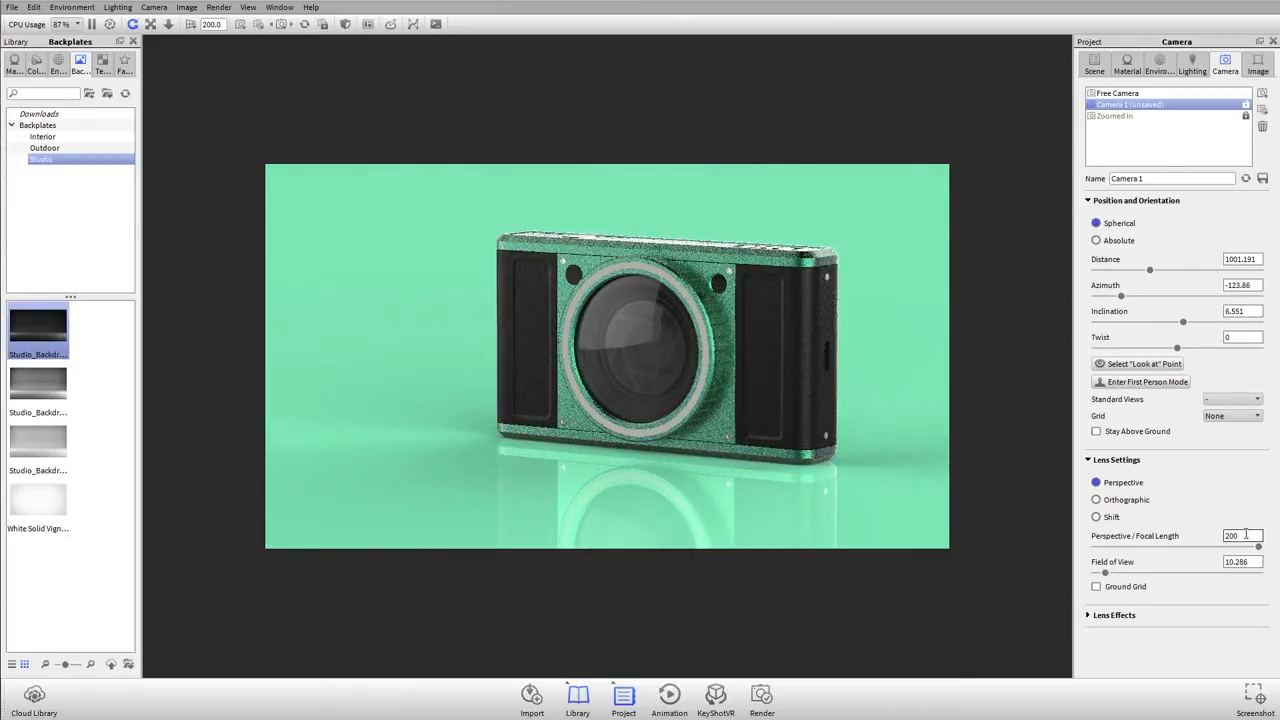
pyautogui.write('35')
pyautogui.press('Tab')
pyautogui.moveTo(800, 230); pyautogui.dragTo(796, 365)
pyautogui.moveTo(645, 335); pyautogui.dragTo(660, 402)
# Step: Set Camera 1's focal length to 55 and orbit to about -126° azimuth and 19° inclination
pyautogui.doubleClick(1240, 536)
pyautogui.write('55')
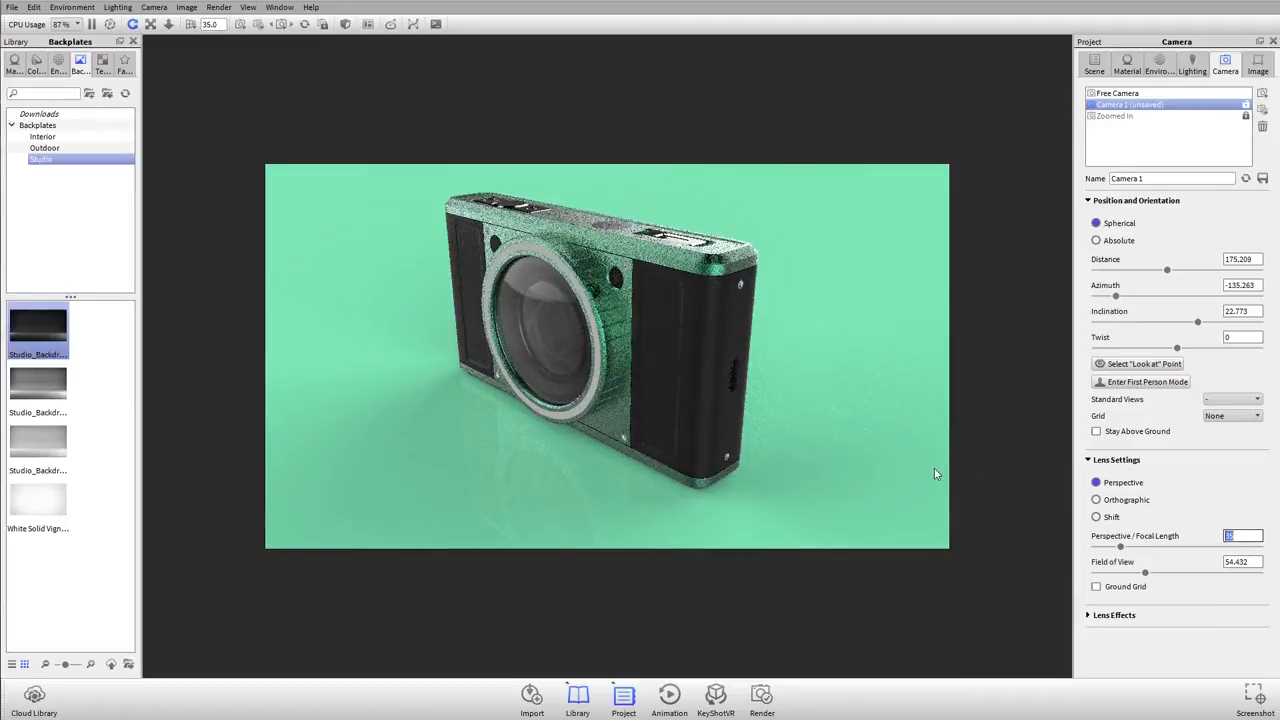
pyautogui.press('Tab')
pyautogui.moveTo(934, 473); pyautogui.dragTo(781, 440)
pyautogui.moveTo(929, 429); pyautogui.dragTo(815, 414)
pyautogui.moveTo(587, 313); pyautogui.dragTo(627, 346)
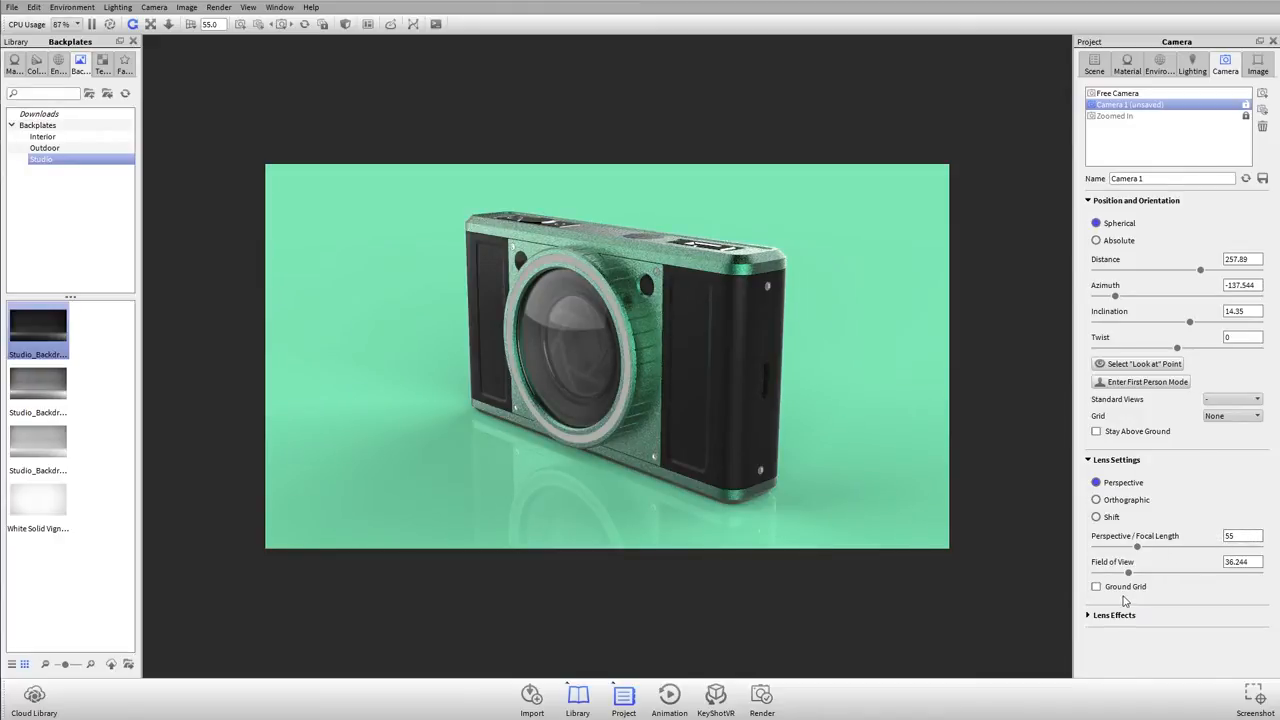
pyautogui.moveTo(749, 358); pyautogui.dragTo(794, 384)
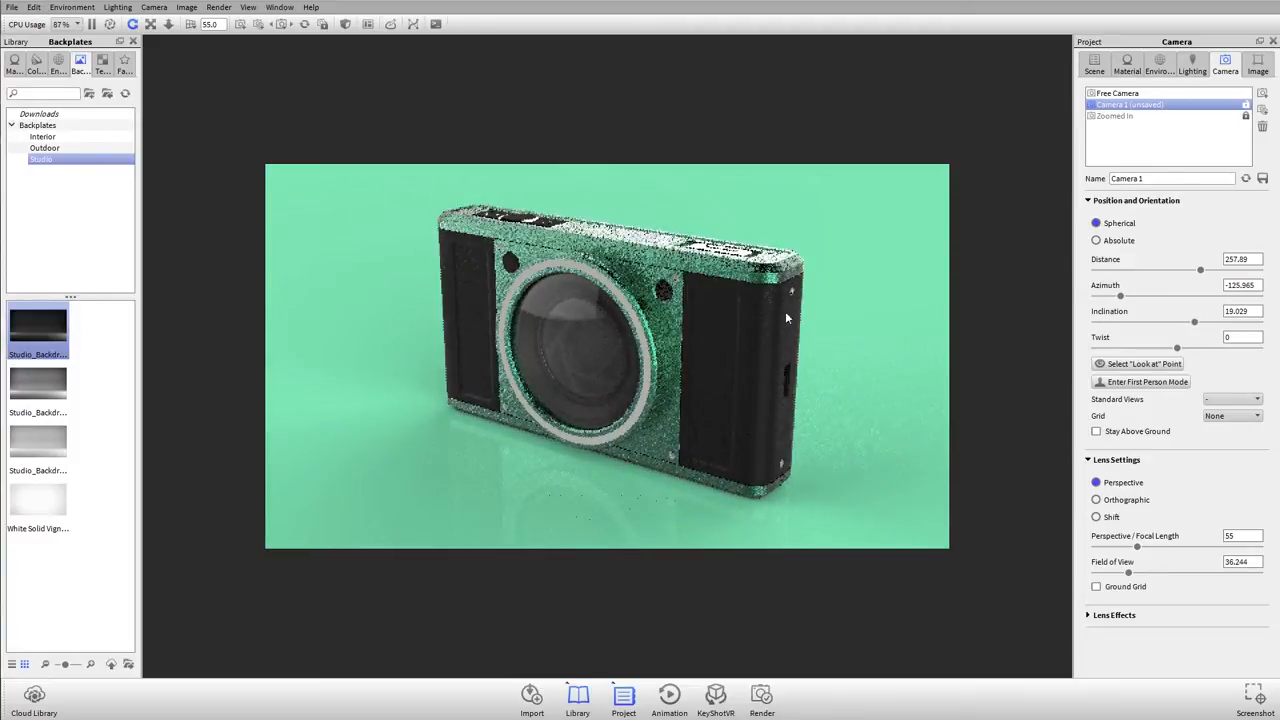
# Step: Switch Camera 1's lens to Orthographic and orbit around the model to examine it without perspective distortion
pyautogui.click(1097, 500)
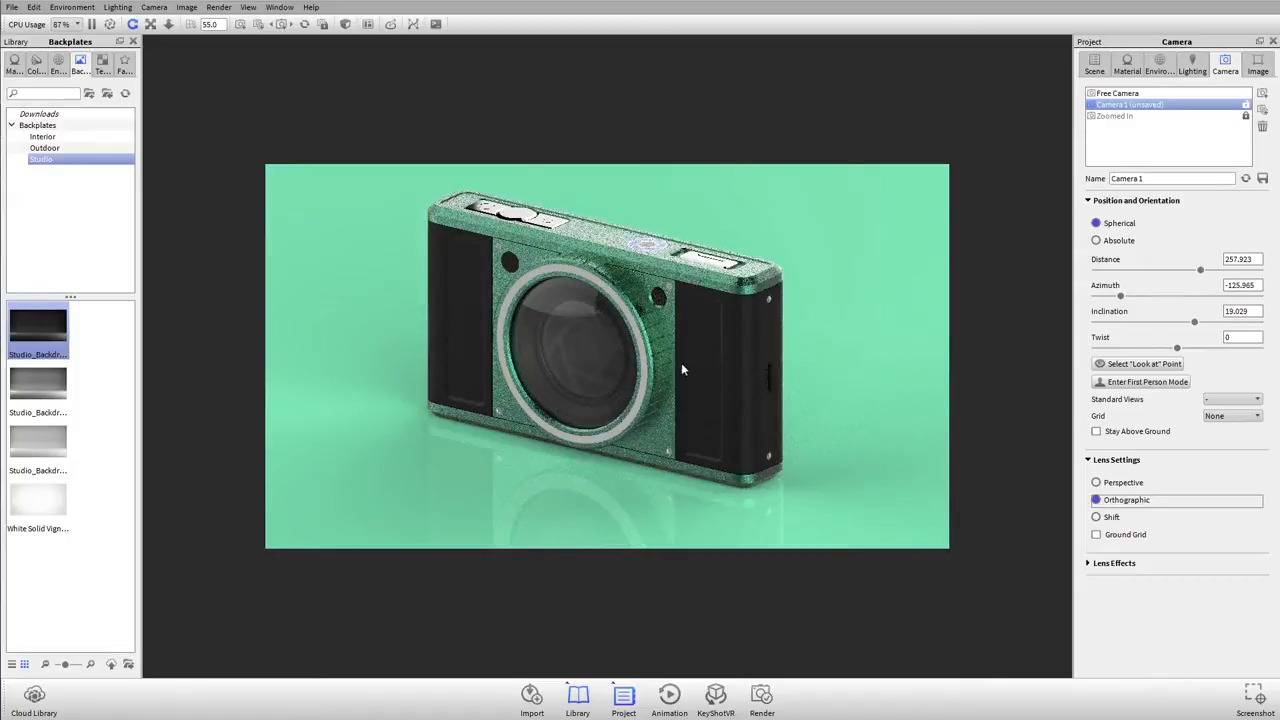
pyautogui.moveTo(681, 362); pyautogui.dragTo(722, 404)
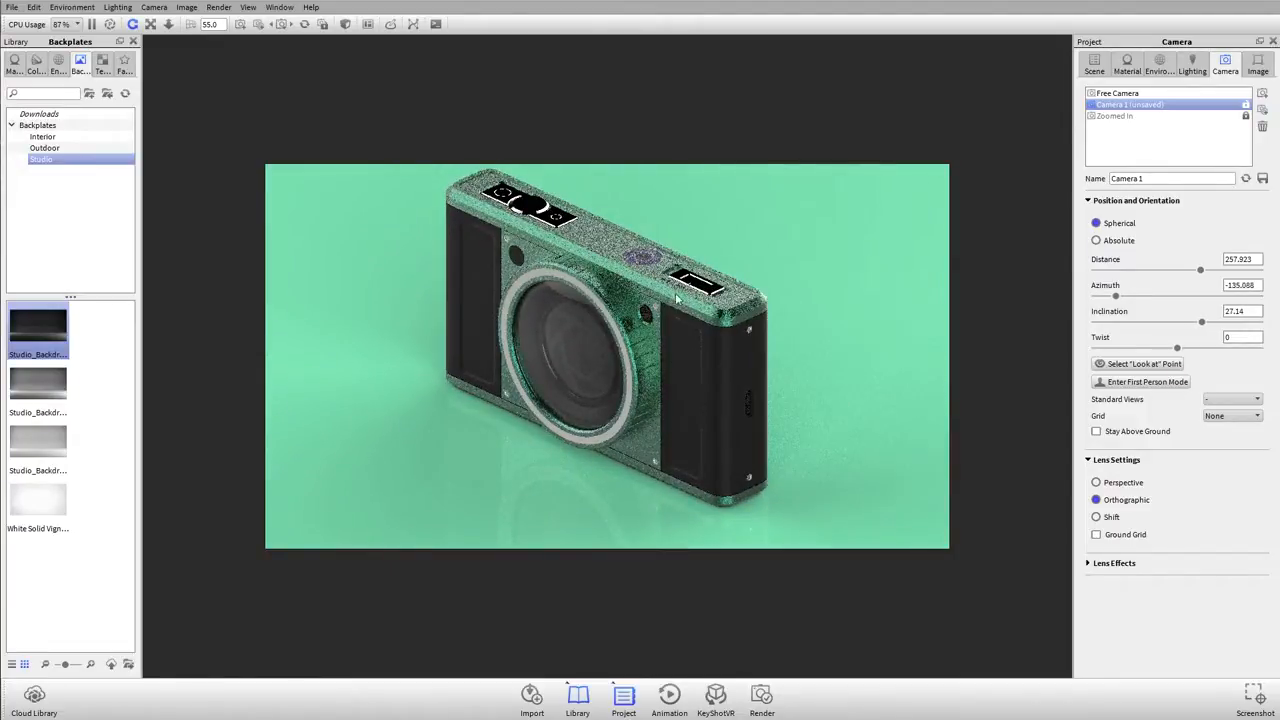
pyautogui.moveTo(608, 343); pyautogui.dragTo(482, 310)
pyautogui.moveTo(826, 351); pyautogui.dragTo(370, 335)
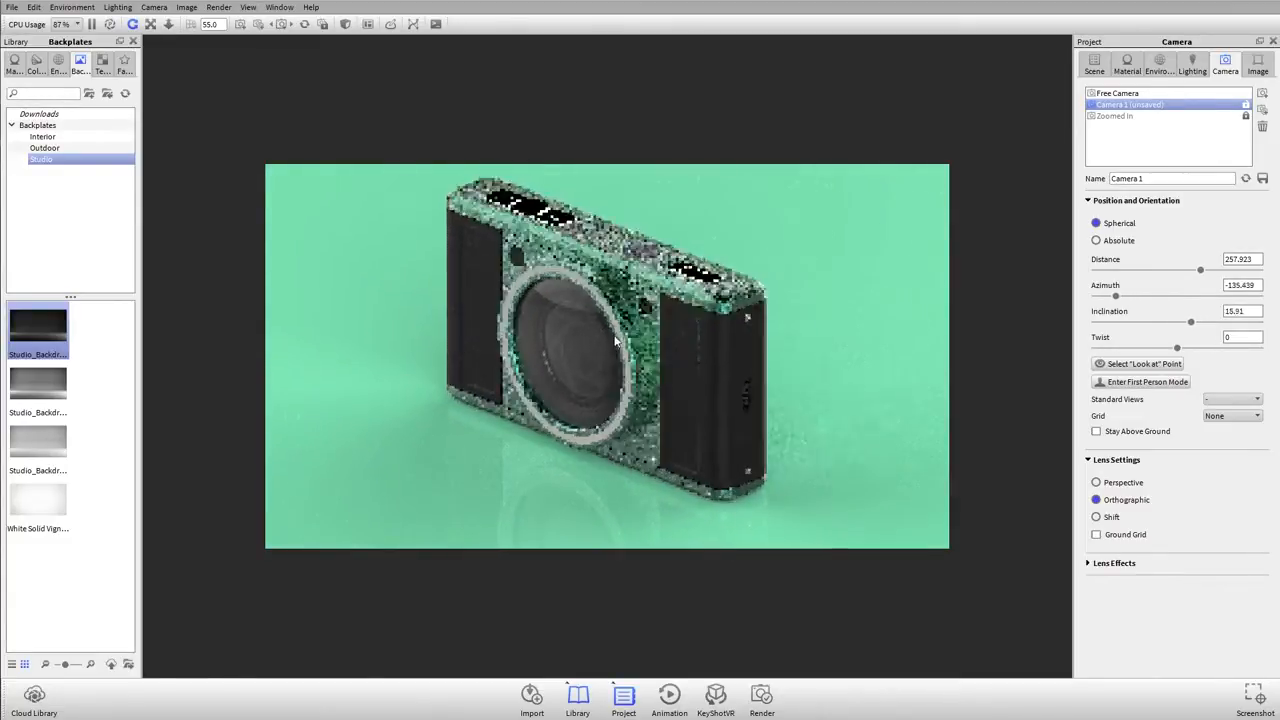
pyautogui.moveTo(613, 358); pyautogui.dragTo(577, 339)
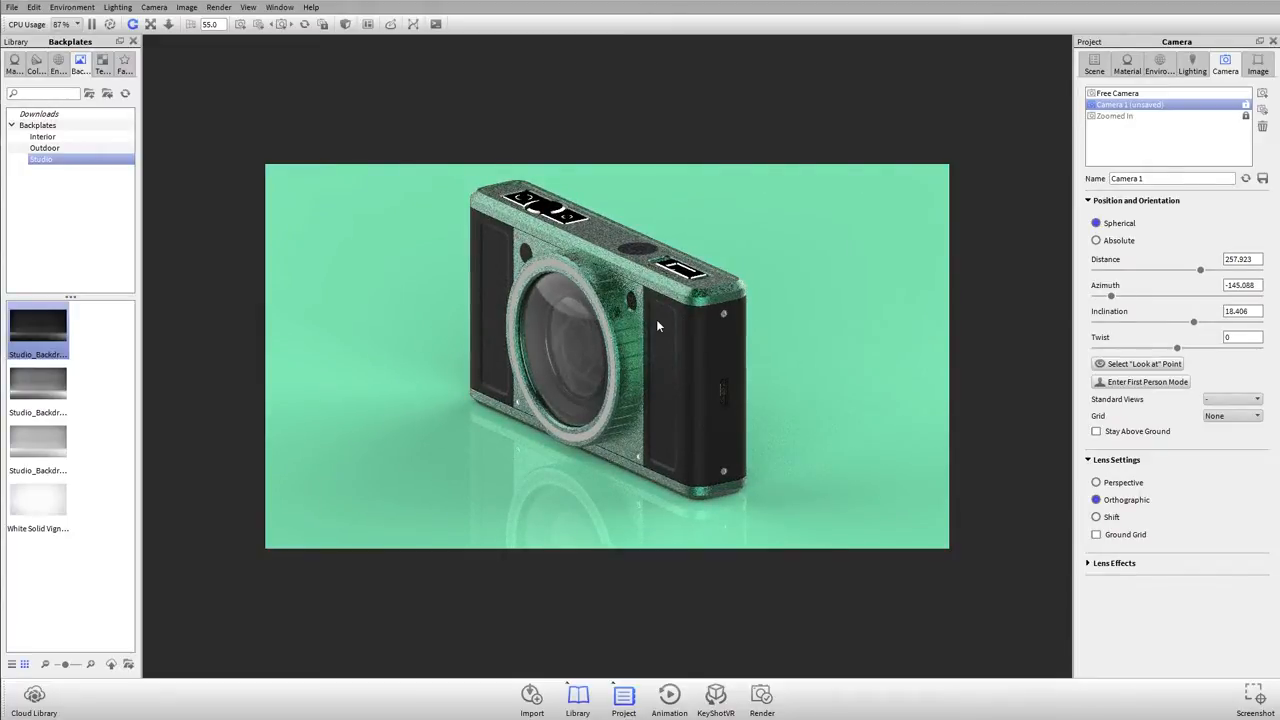
pyautogui.moveTo(612, 288); pyautogui.dragTo(612, 262)
# Step: Return Camera 1's lens to Perspective and move closer, orbiting to about -143° azimuth and 21° inclination
pyautogui.click(1096, 482)
pyautogui.moveTo(837, 437)
pyautogui.mouseDown()
pyautogui.moveTo(837, 391)
pyautogui.moveTo(840, 429)
pyautogui.mouseUp()
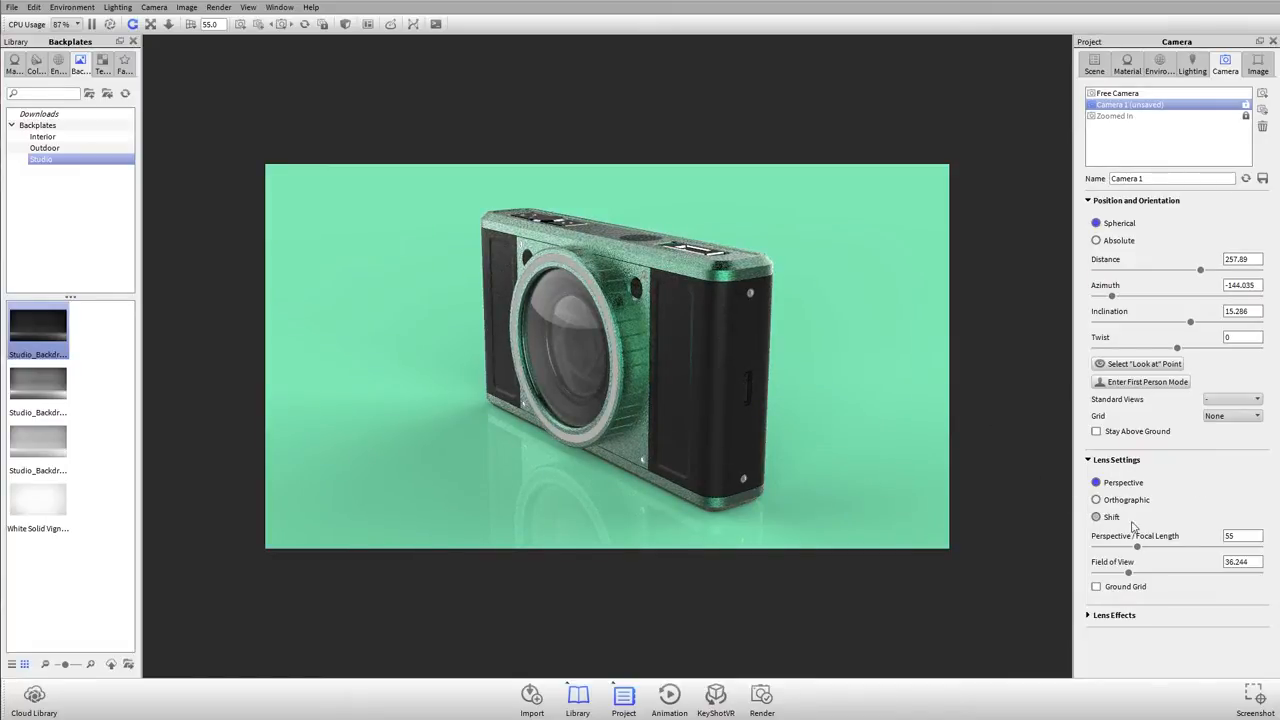
pyautogui.moveTo(813, 331)
pyautogui.mouseDown()
pyautogui.moveTo(827, 341)
pyautogui.moveTo(822, 331)
pyautogui.mouseUp()
pyautogui.scroll(1, 821, 331)
pyautogui.scroll(2, 820, 335)
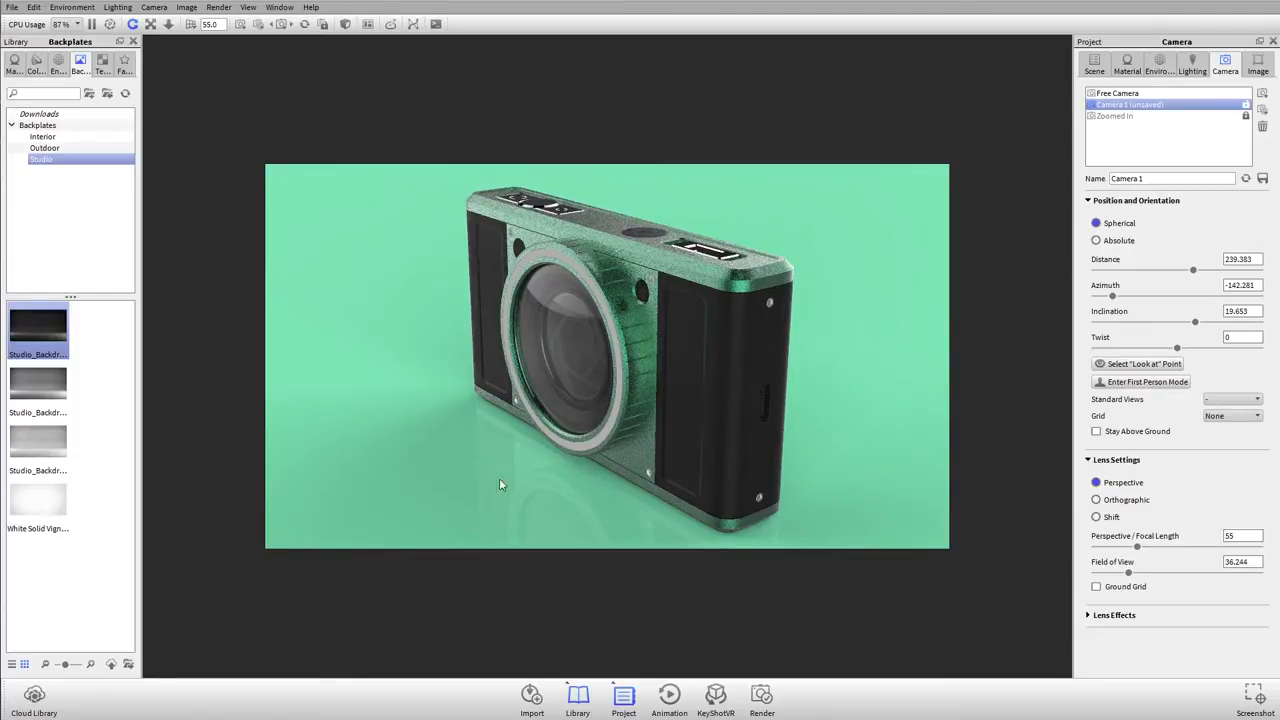
pyautogui.moveTo(688, 332); pyautogui.dragTo(687, 340)
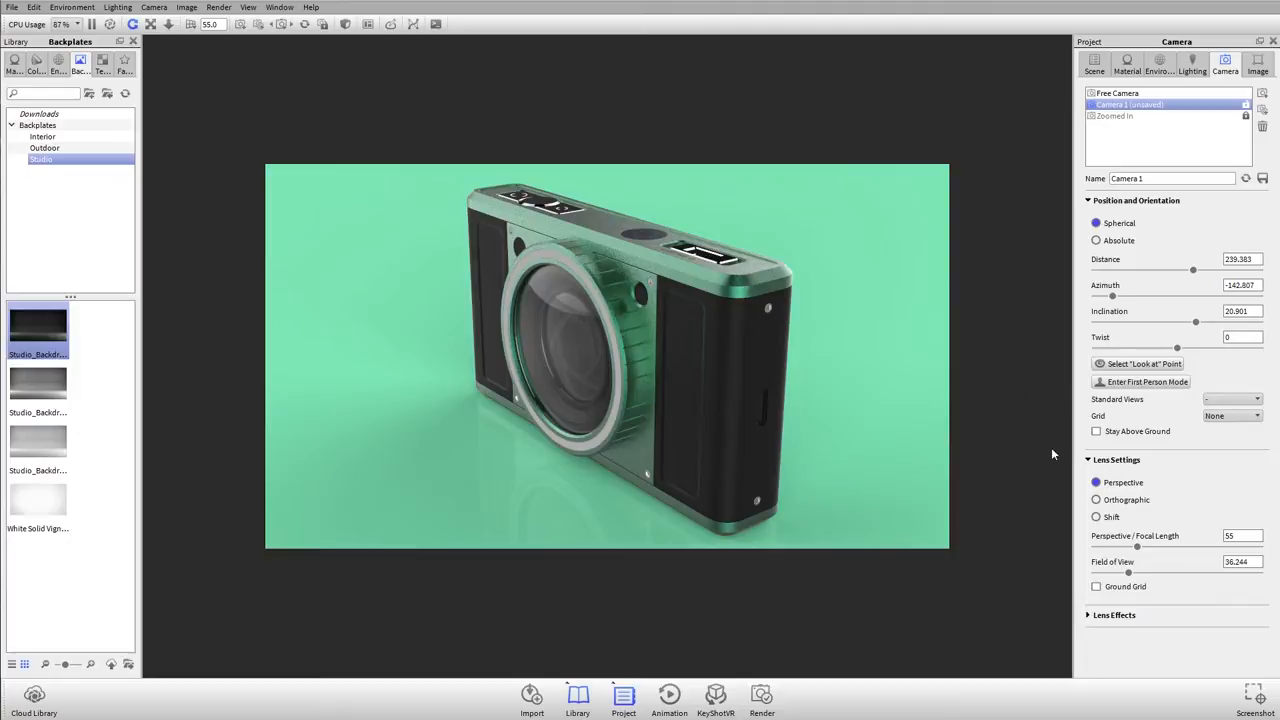
# Step: Switch Camera 1's lens to Shift and have its vertical shift estimated
pyautogui.click(1096, 517)
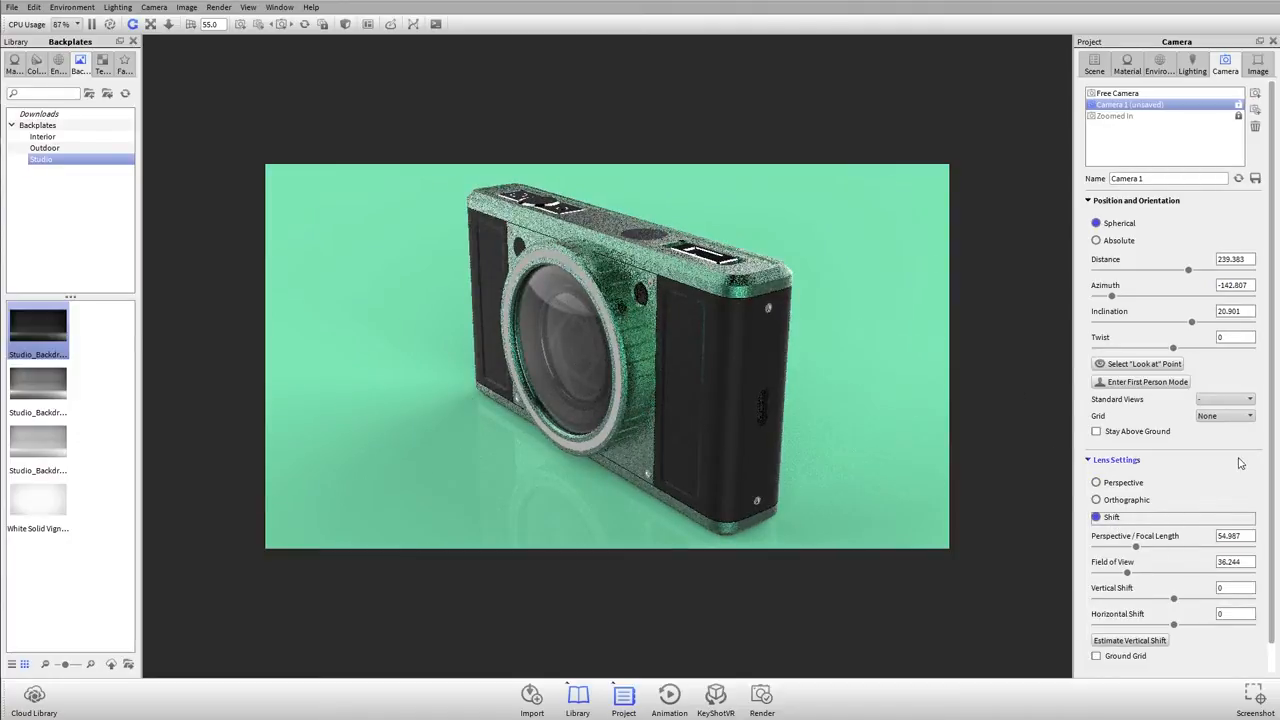
pyautogui.scroll(-1, 1233, 468)
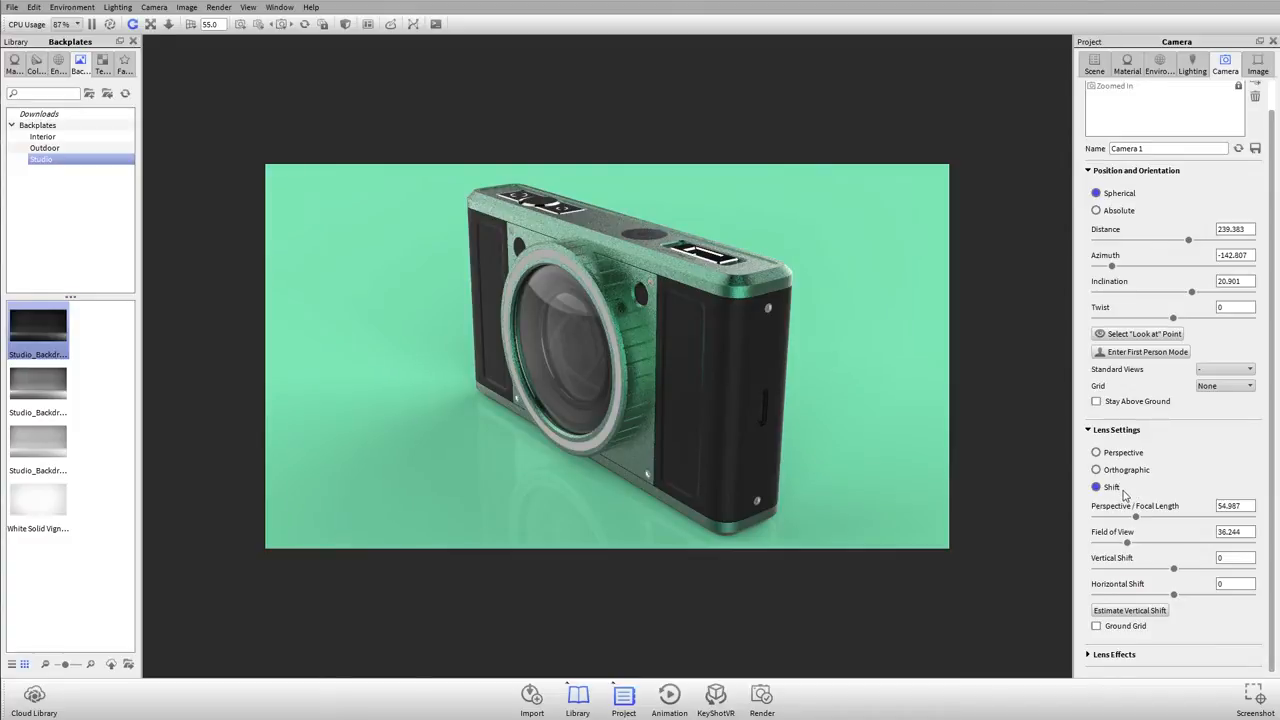
pyautogui.click(1132, 612)
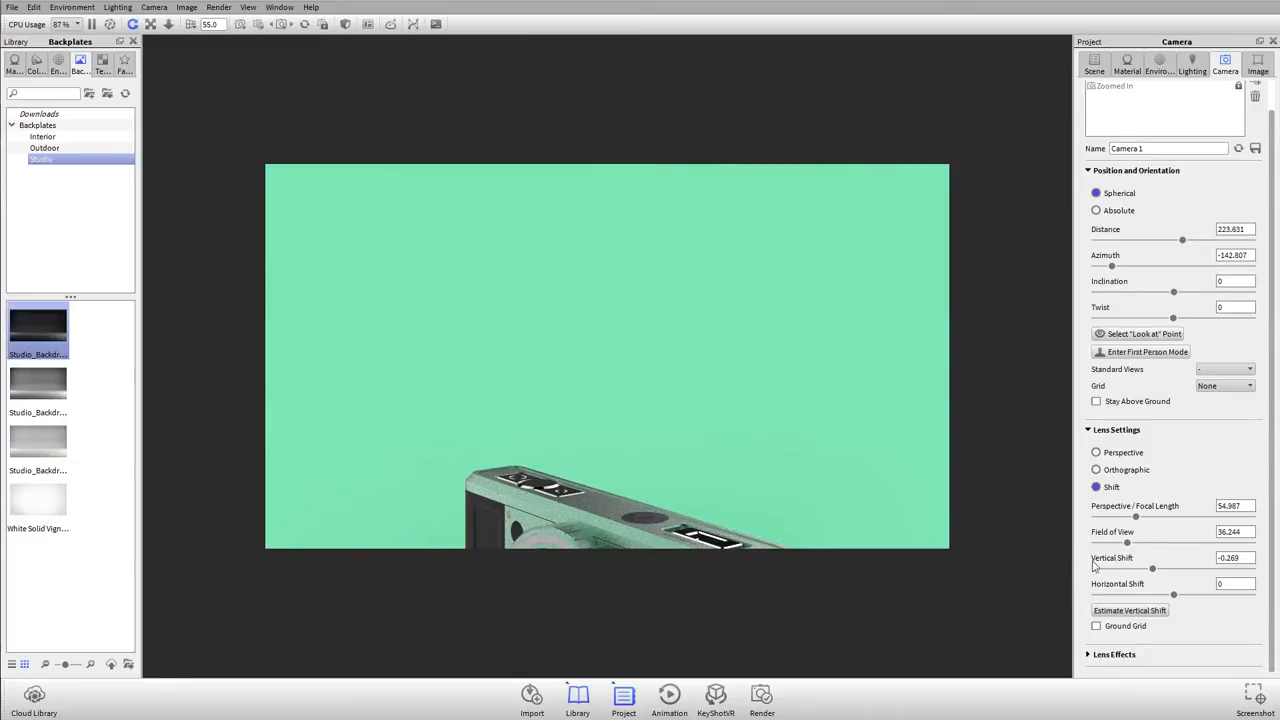
# Step: Set the vertical shift to about -0.974 and pull the camera back to about 247 distance to frame the whole model
pyautogui.moveTo(1154, 570); pyautogui.dragTo(1090, 574)
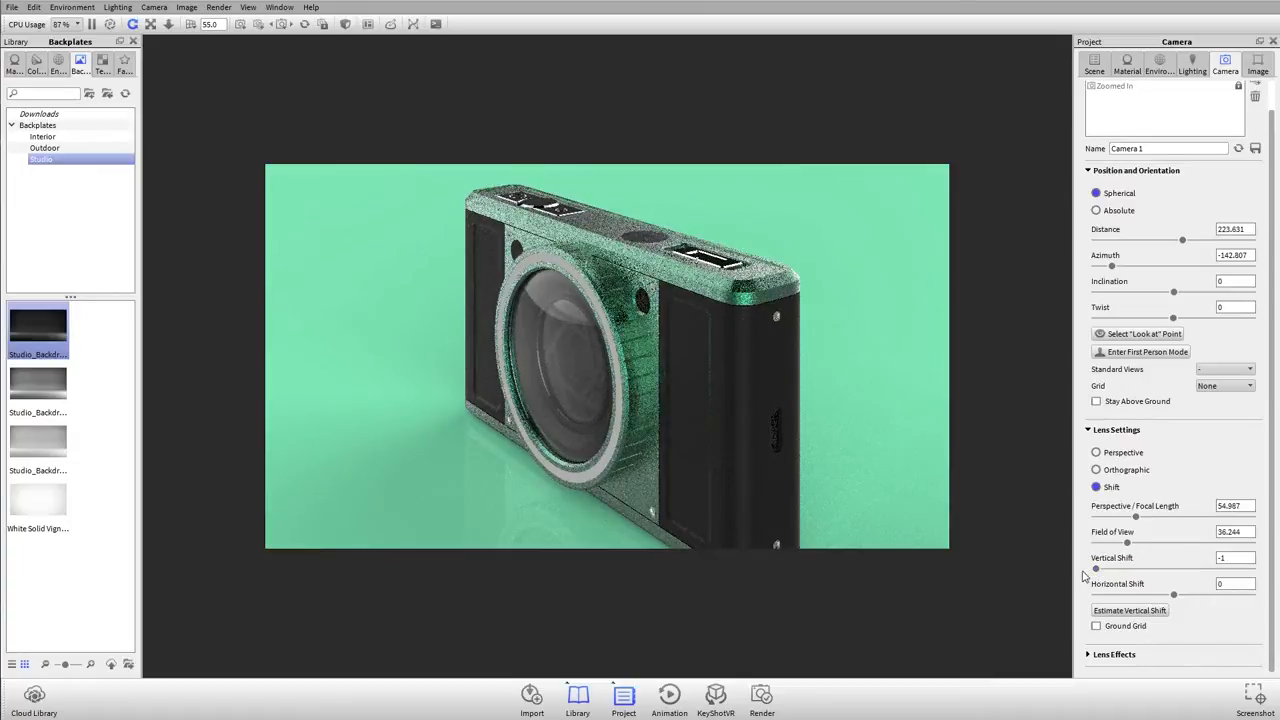
pyautogui.scroll(-2, 694, 428)
pyautogui.scroll(-1, 694, 428)
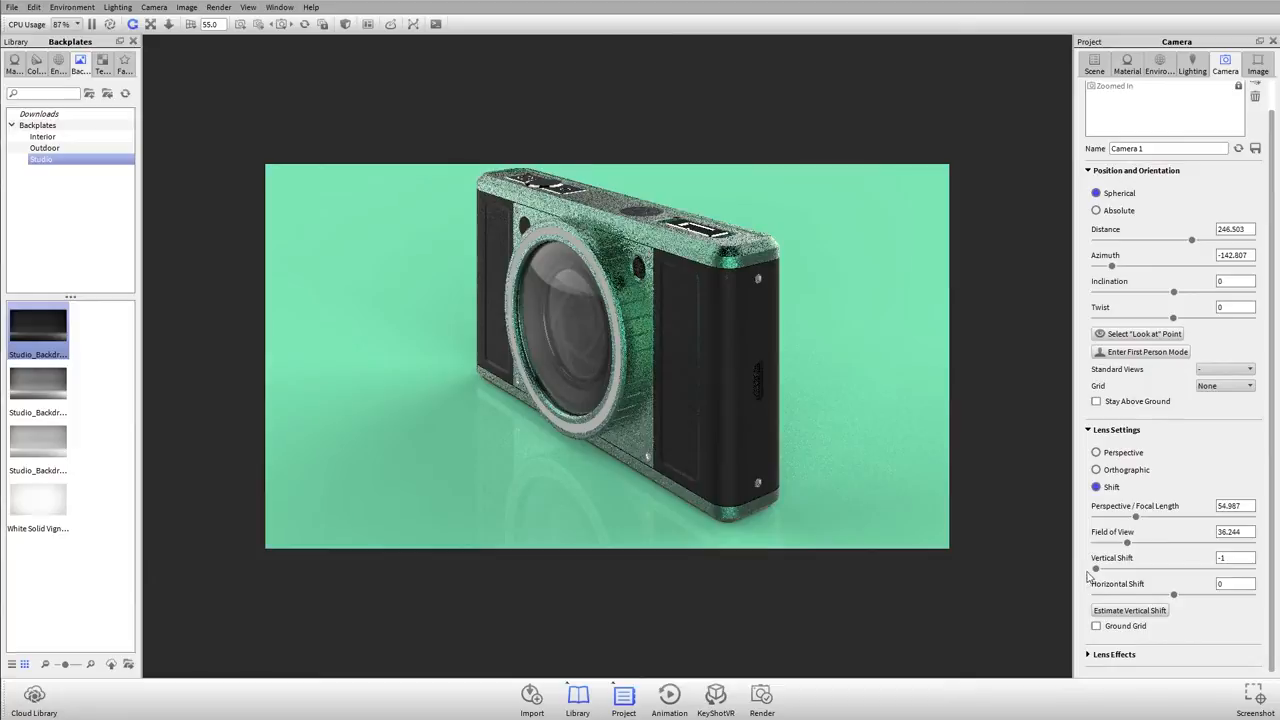
pyautogui.moveTo(1095, 569); pyautogui.dragTo(1098, 571)
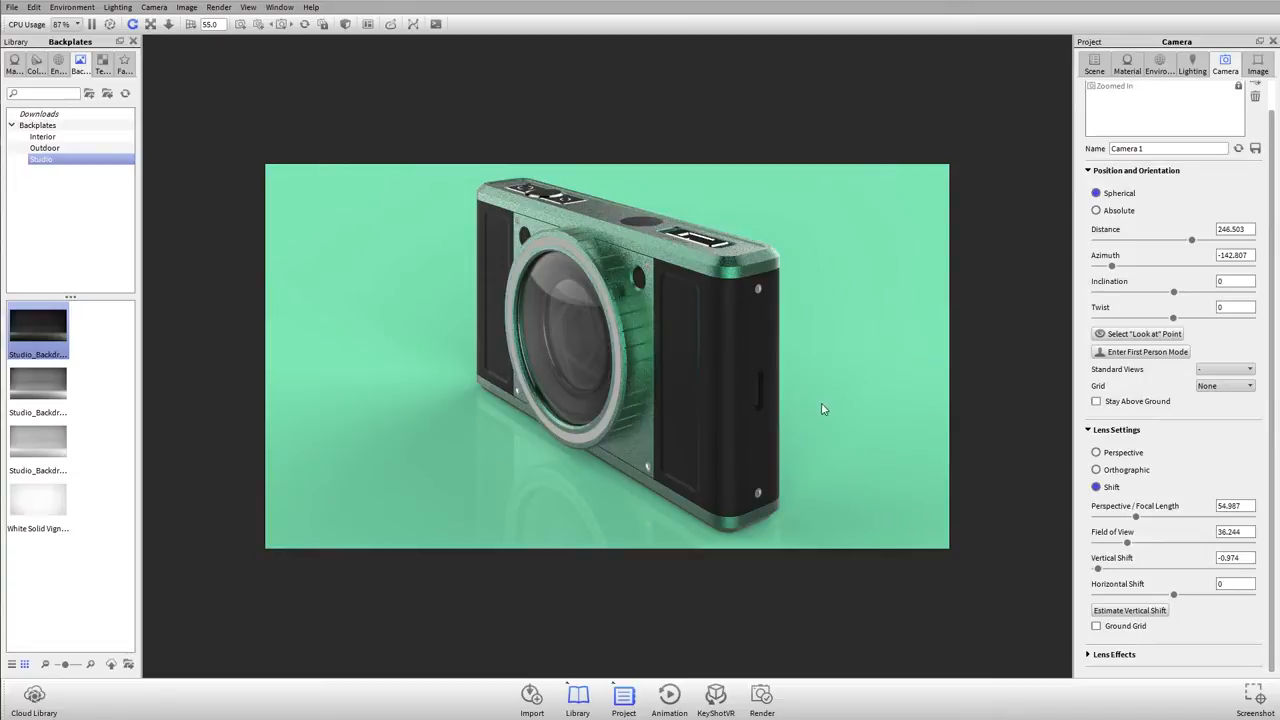
# Step: Try longer and shorter focal lengths on the shift lens, settling on about 46.9, and orbit to about -135° azimuth
pyautogui.moveTo(1135, 516); pyautogui.dragTo(1150, 521)
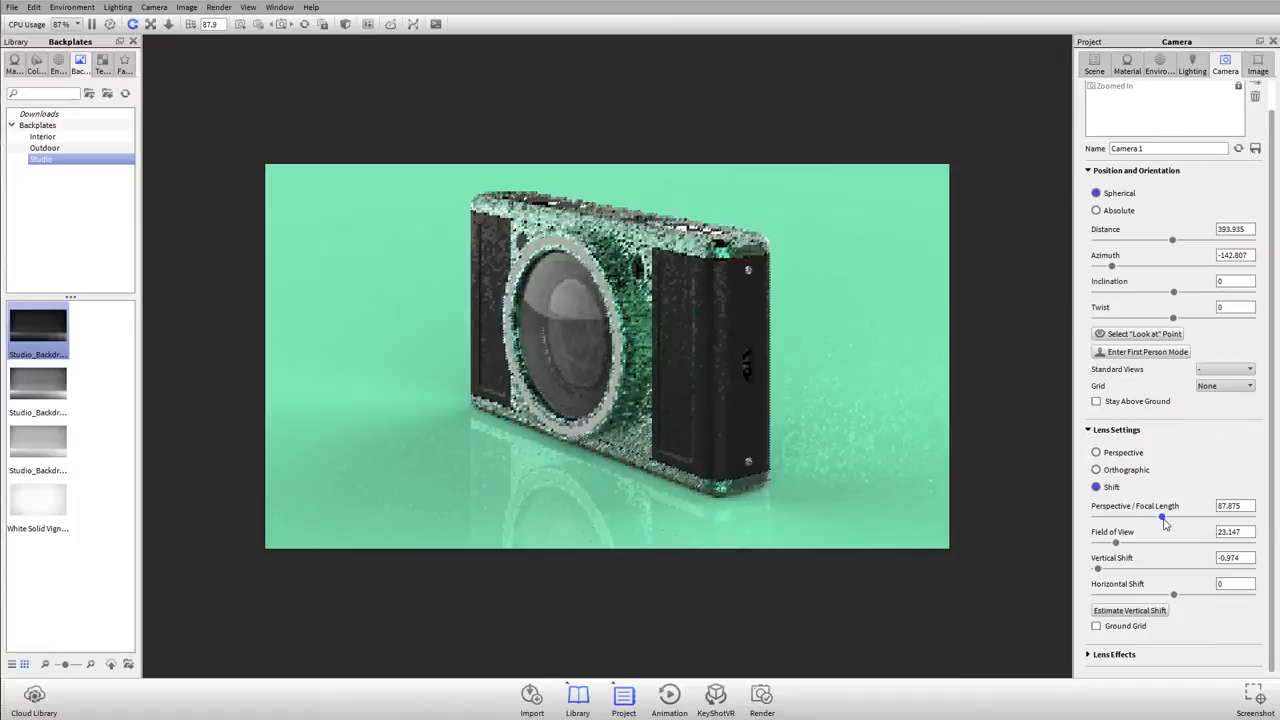
pyautogui.moveTo(1150, 521); pyautogui.dragTo(1117, 508)
pyautogui.hotkey('ctrl', 'z')
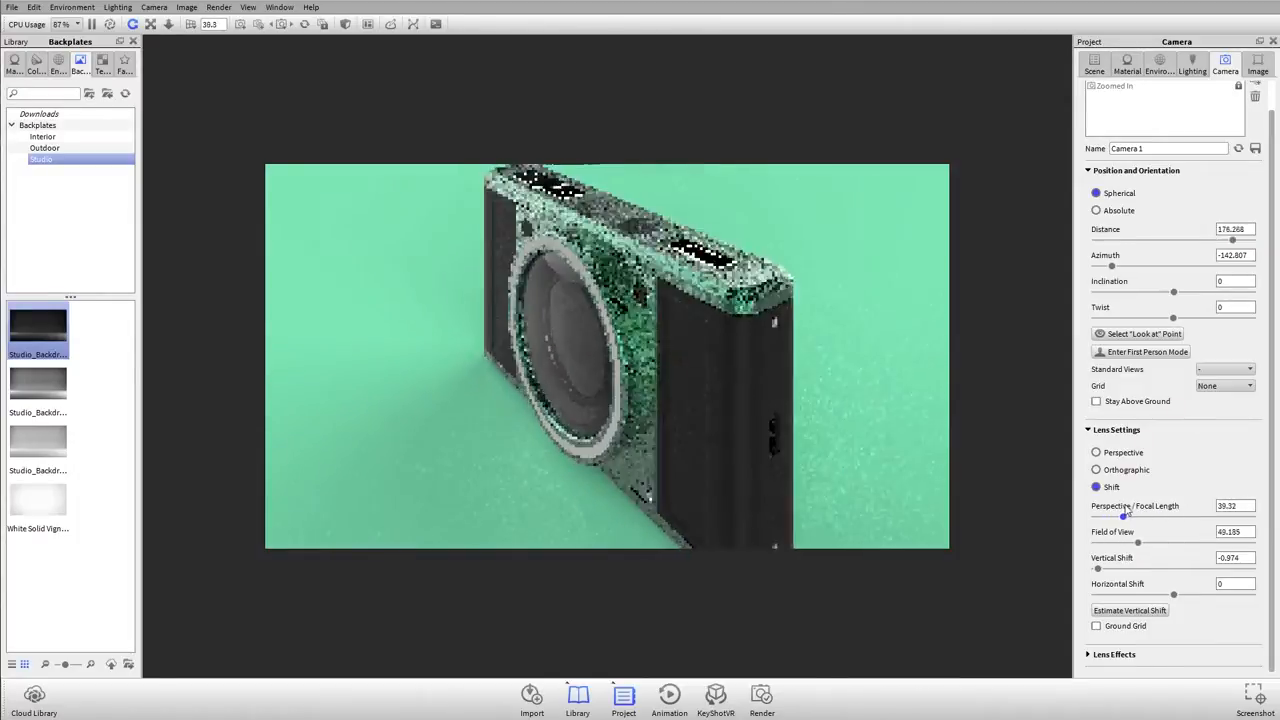
pyautogui.moveTo(672, 304); pyautogui.dragTo(701, 304)
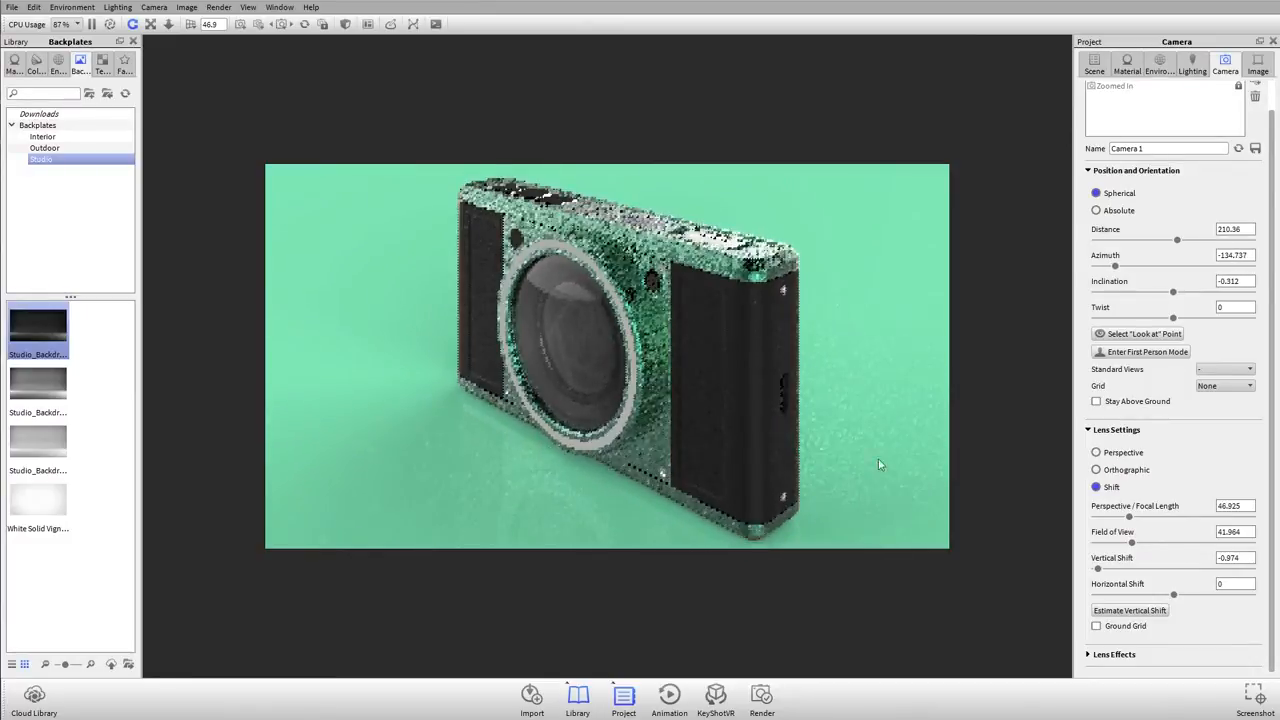
# Step: Have Camera 1's vertical shift estimated again and then set it to about -0.958
pyautogui.click(1130, 610)
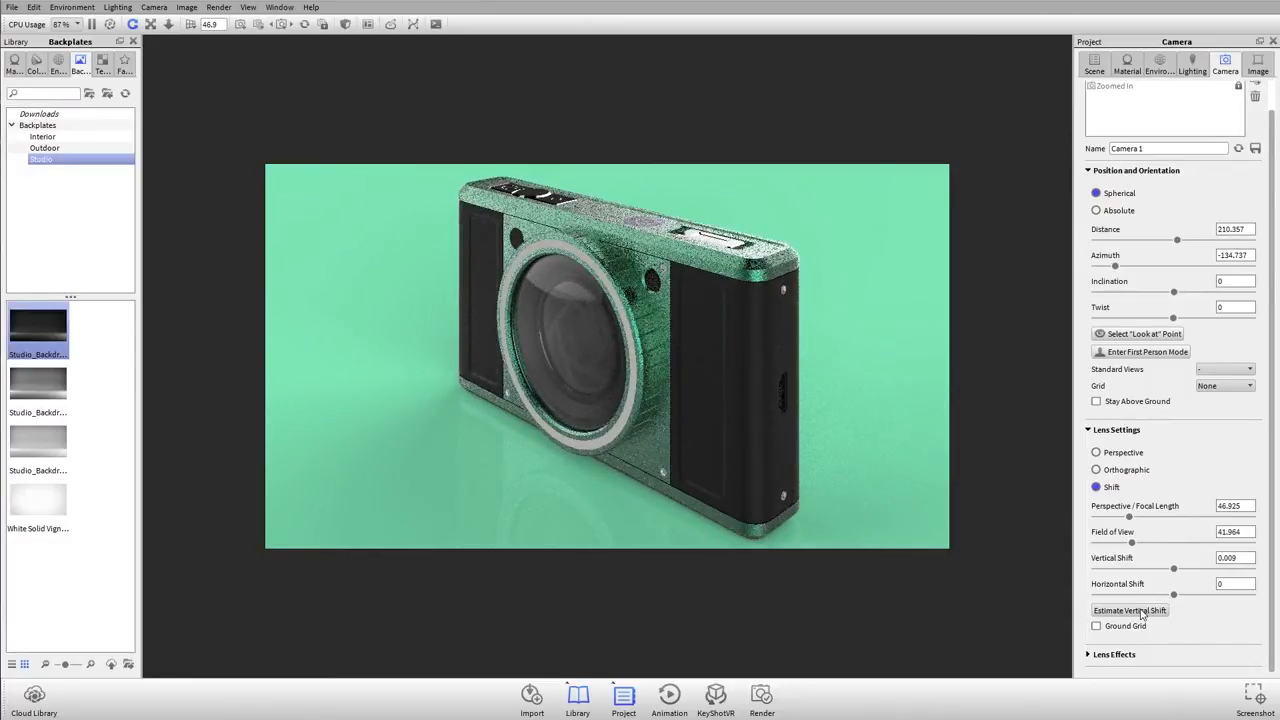
pyautogui.moveTo(1176, 575); pyautogui.dragTo(1101, 567)
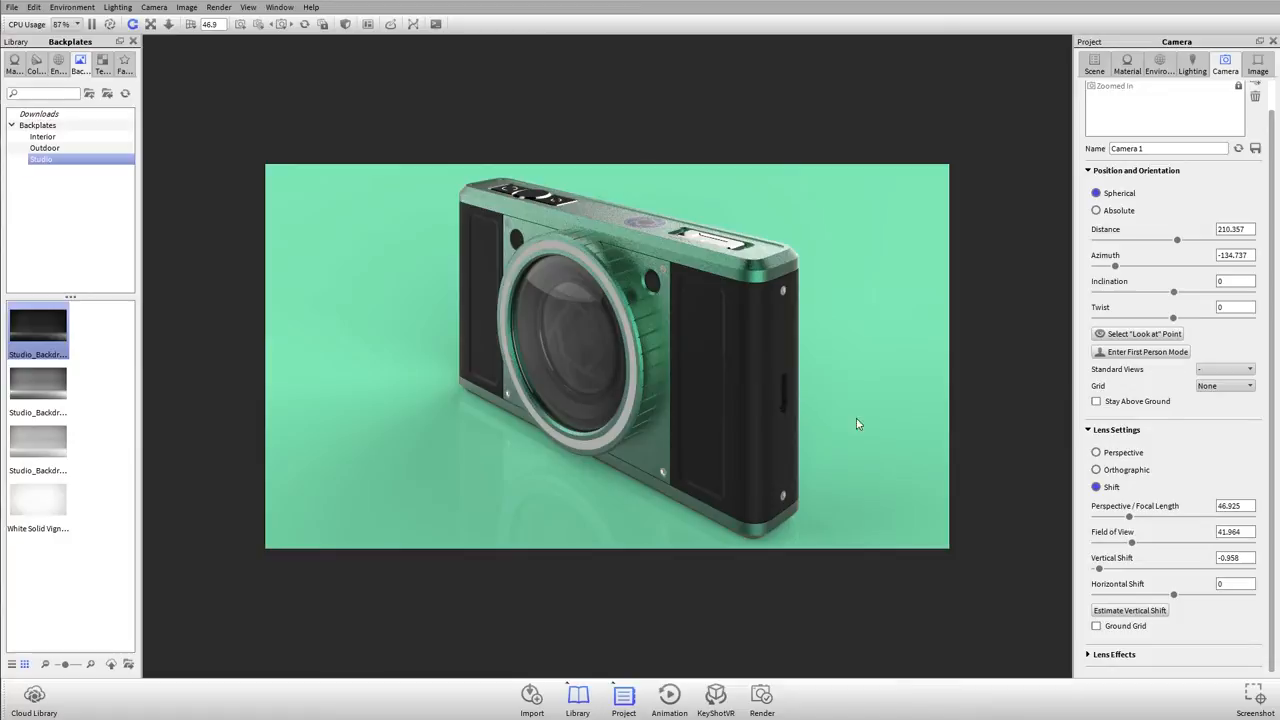
# Step: Switch Camera 1's lens back to Perspective and reset the camera to its saved view
pyautogui.click(1108, 454)
pyautogui.scroll(-5, 714, 363)
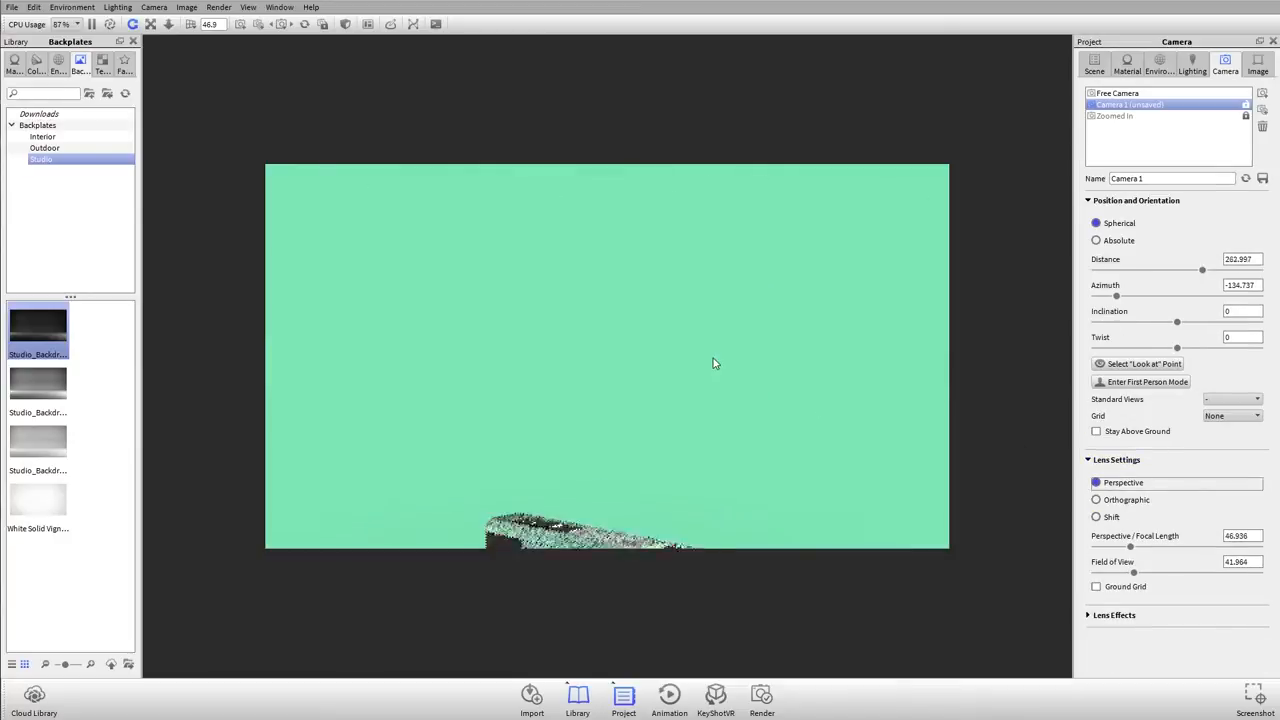
pyautogui.rightClick(606, 440)
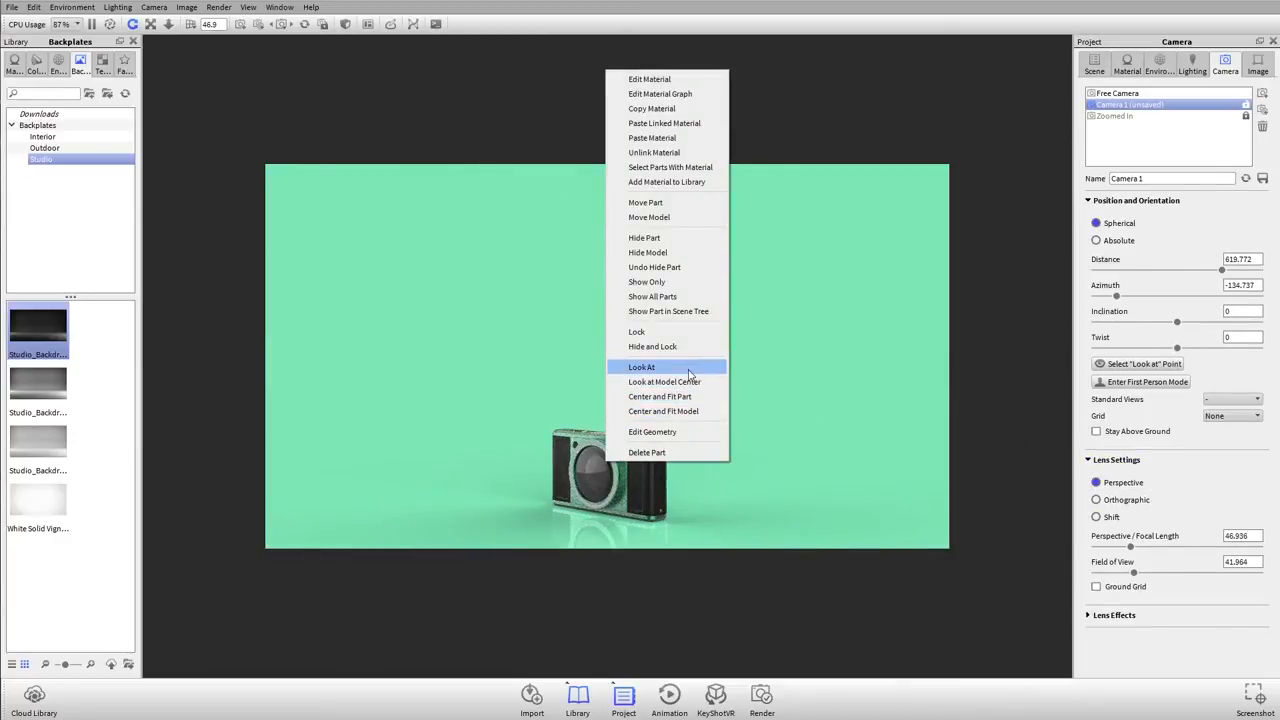
pyautogui.click(829, 291)
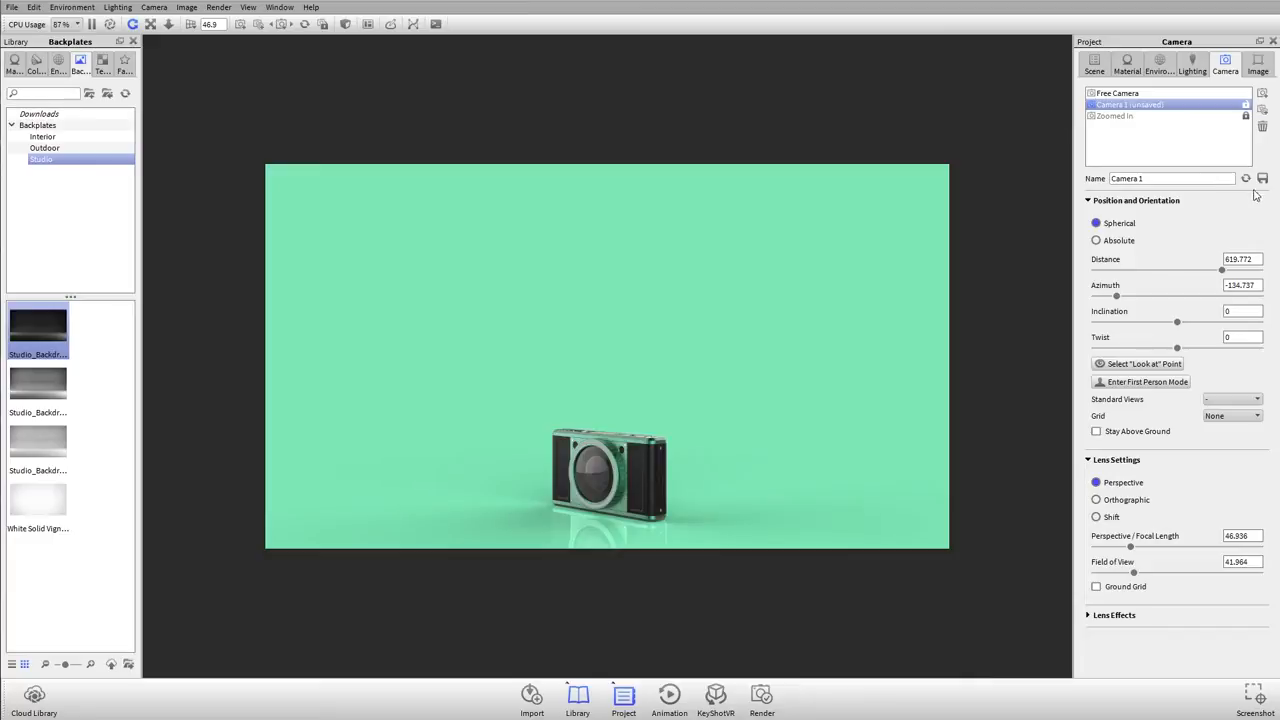
pyautogui.click(1245, 179)
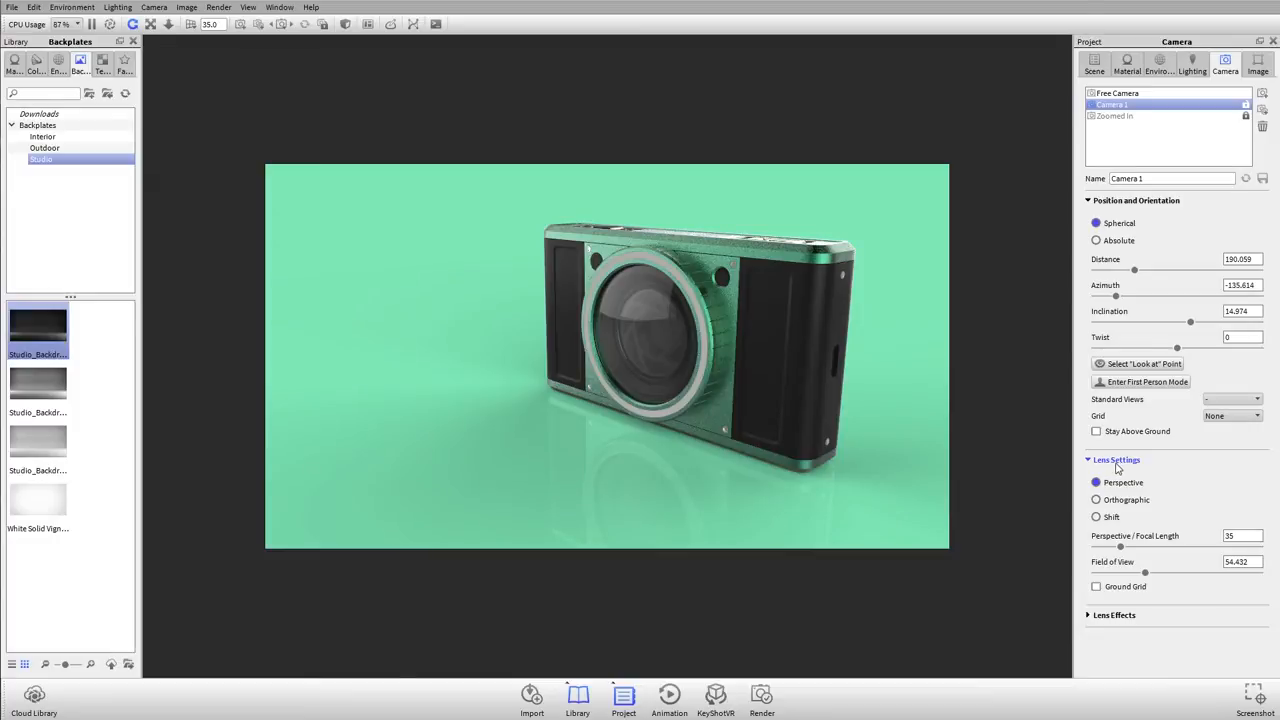
# Step: Turn on Depth of Field in Camera 1's lens effects and pick the model's front lens as the point of focus
pyautogui.click(1117, 461)
pyautogui.click(1121, 486)
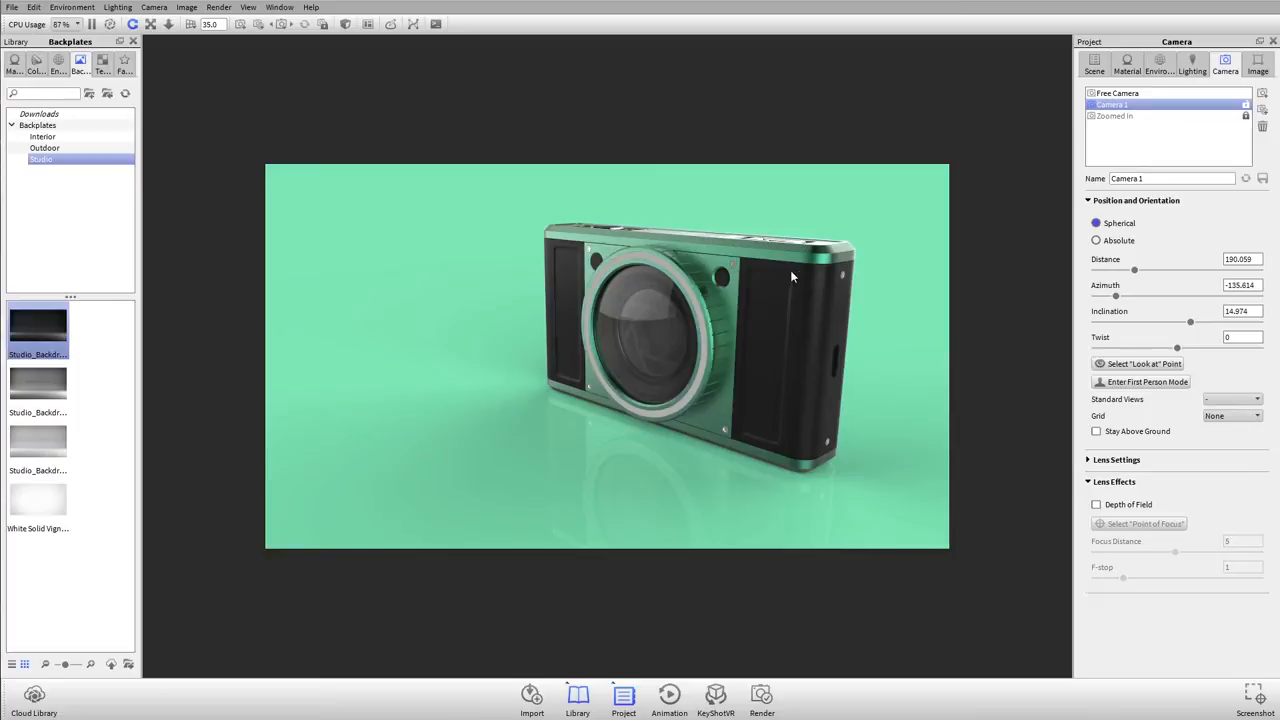
pyautogui.click(1146, 506)
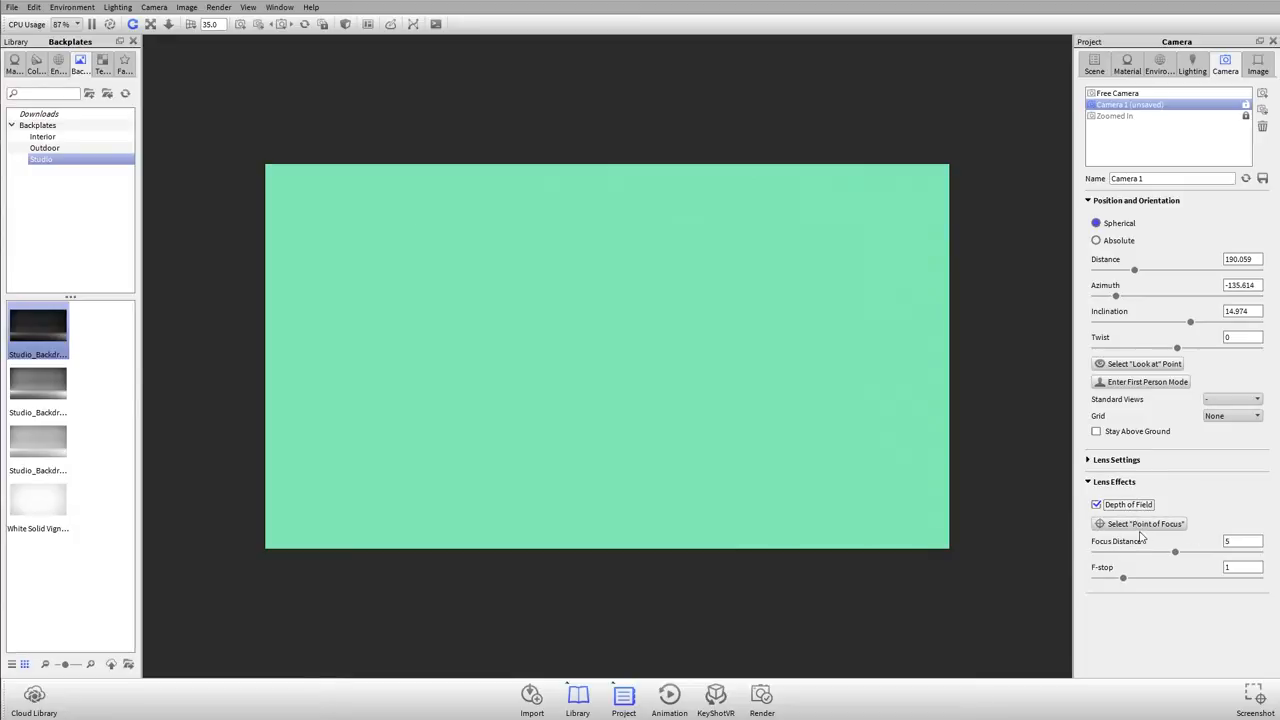
pyautogui.click(1173, 528)
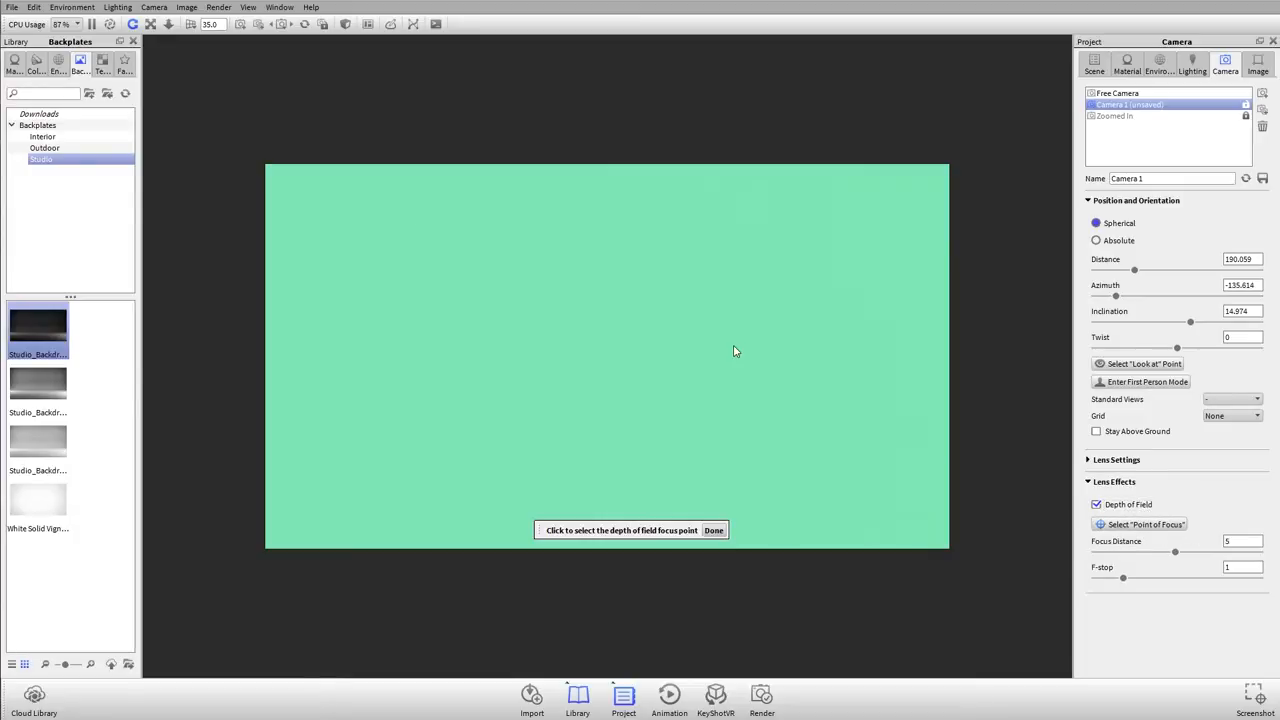
pyautogui.click(667, 345)
# Step: Try focus points across the model, finish on the near upper corner of the body, and set the F-stop to 6
pyautogui.click(801, 262)
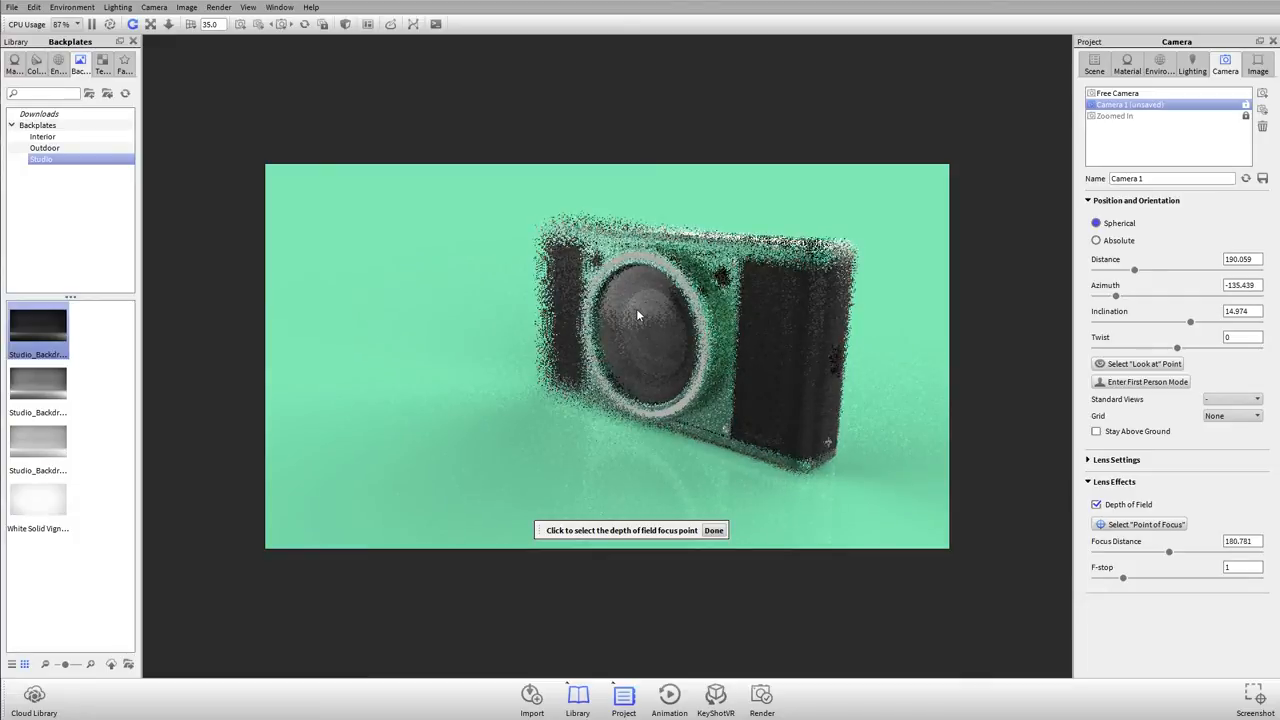
pyautogui.click(796, 281)
pyautogui.click(777, 277)
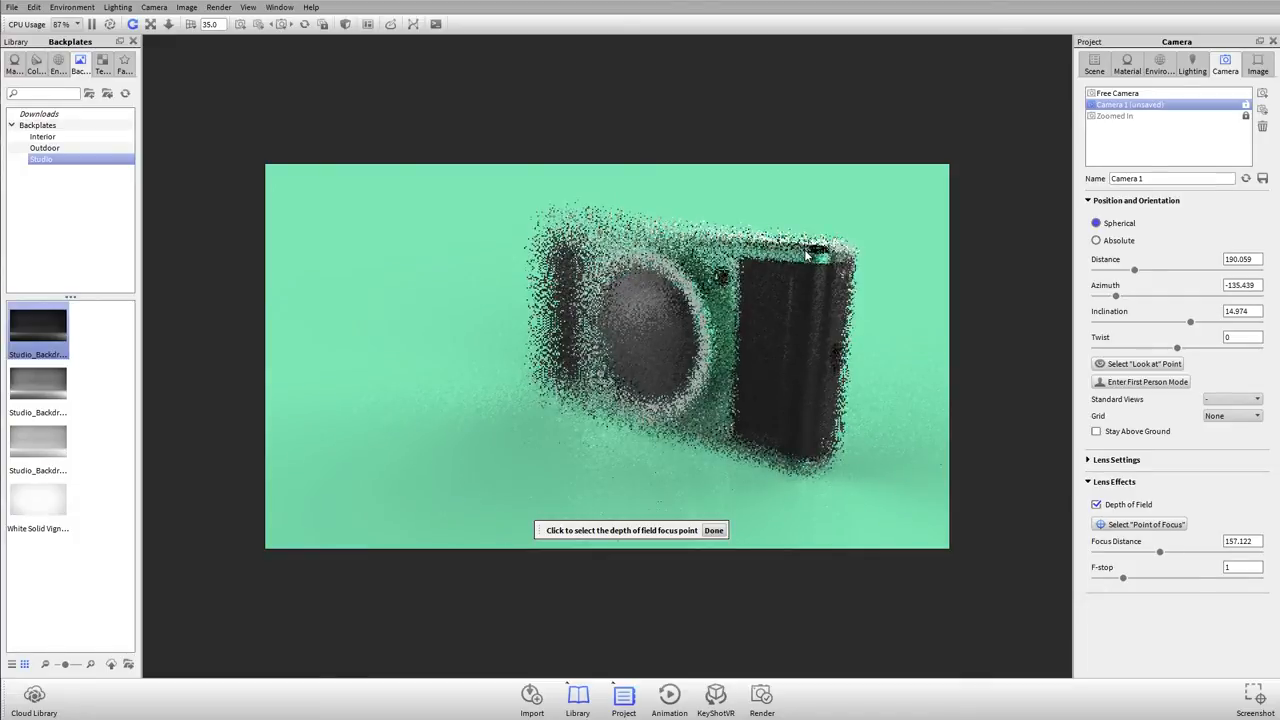
pyautogui.click(616, 318)
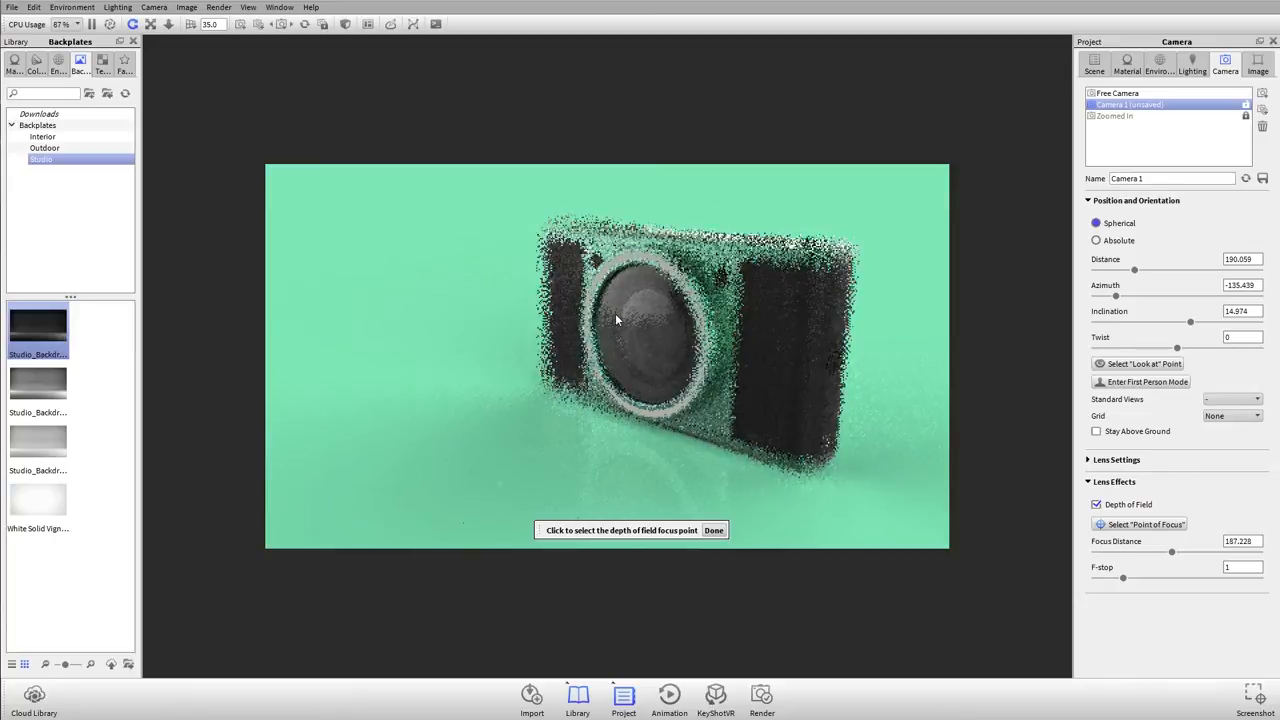
pyautogui.click(556, 383)
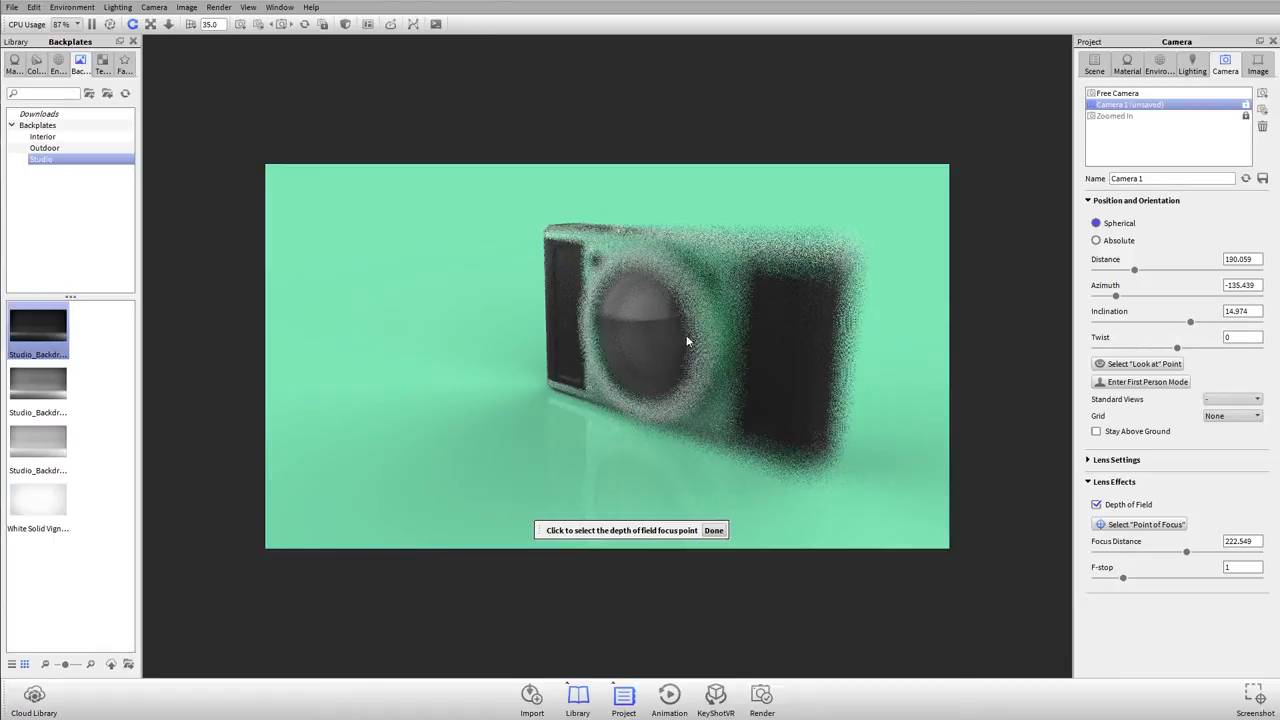
pyautogui.click(817, 267)
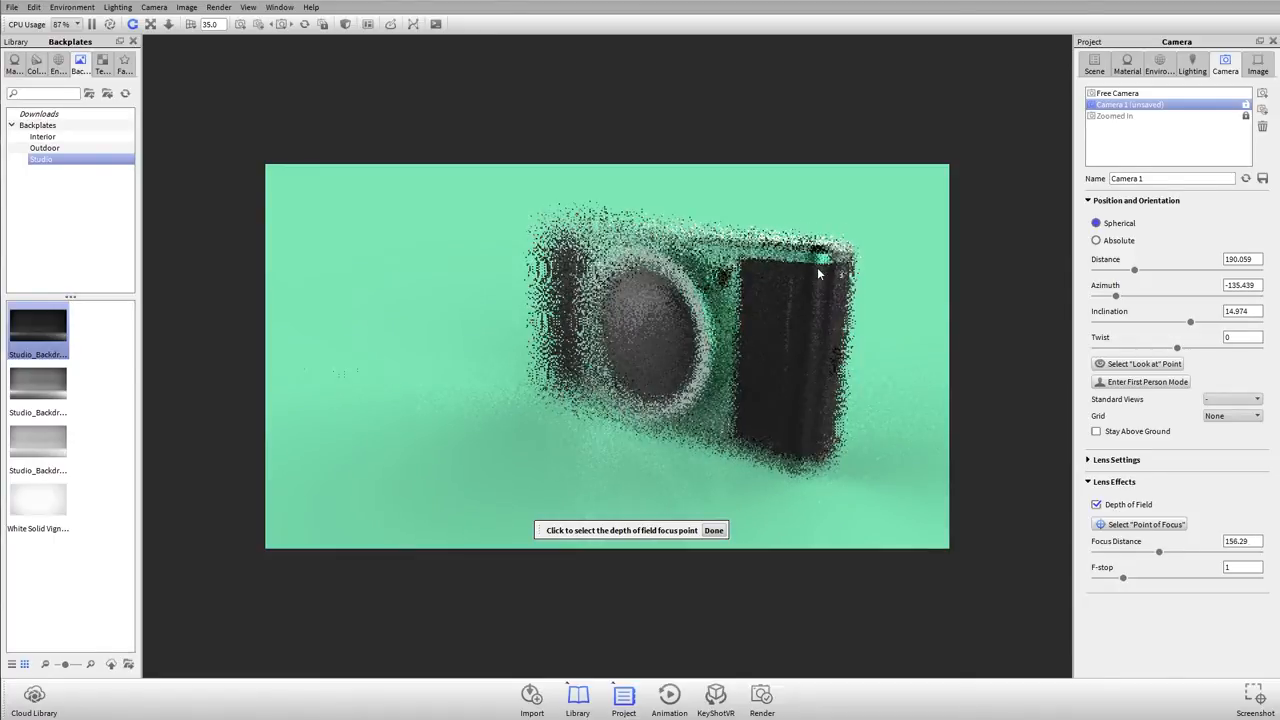
pyautogui.click(714, 529)
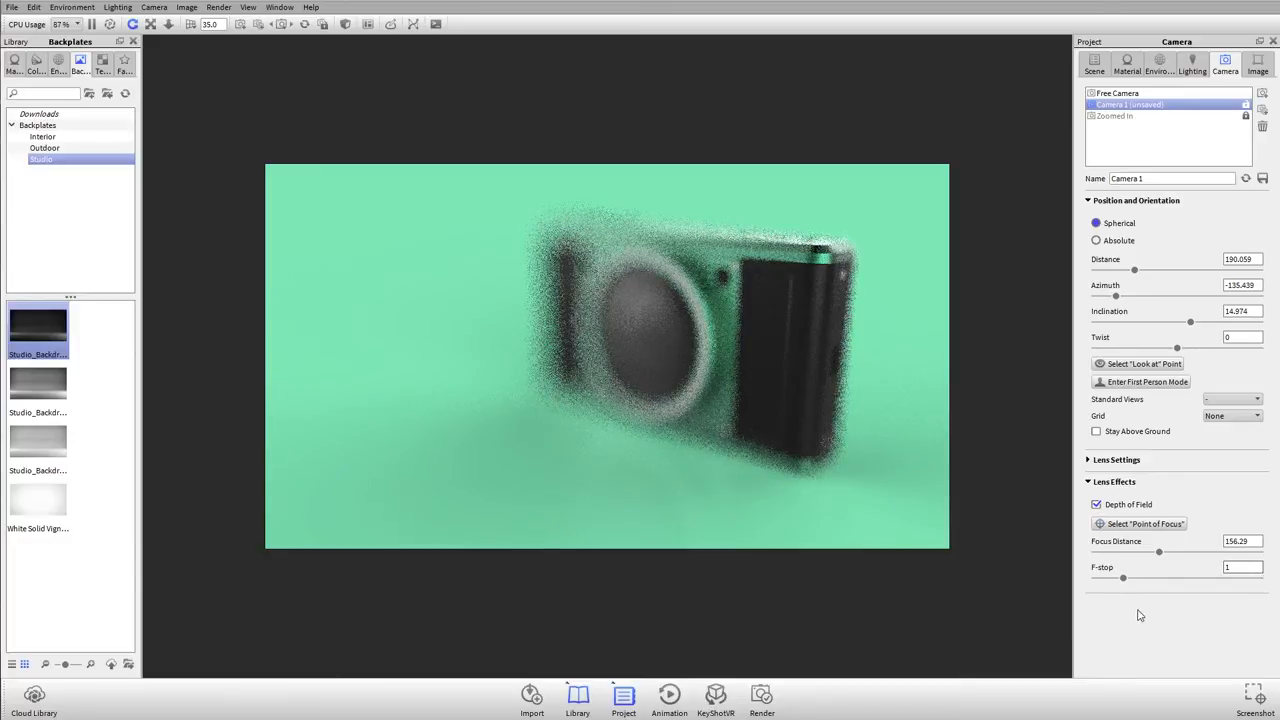
pyautogui.moveTo(1124, 580); pyautogui.dragTo(1274, 586)
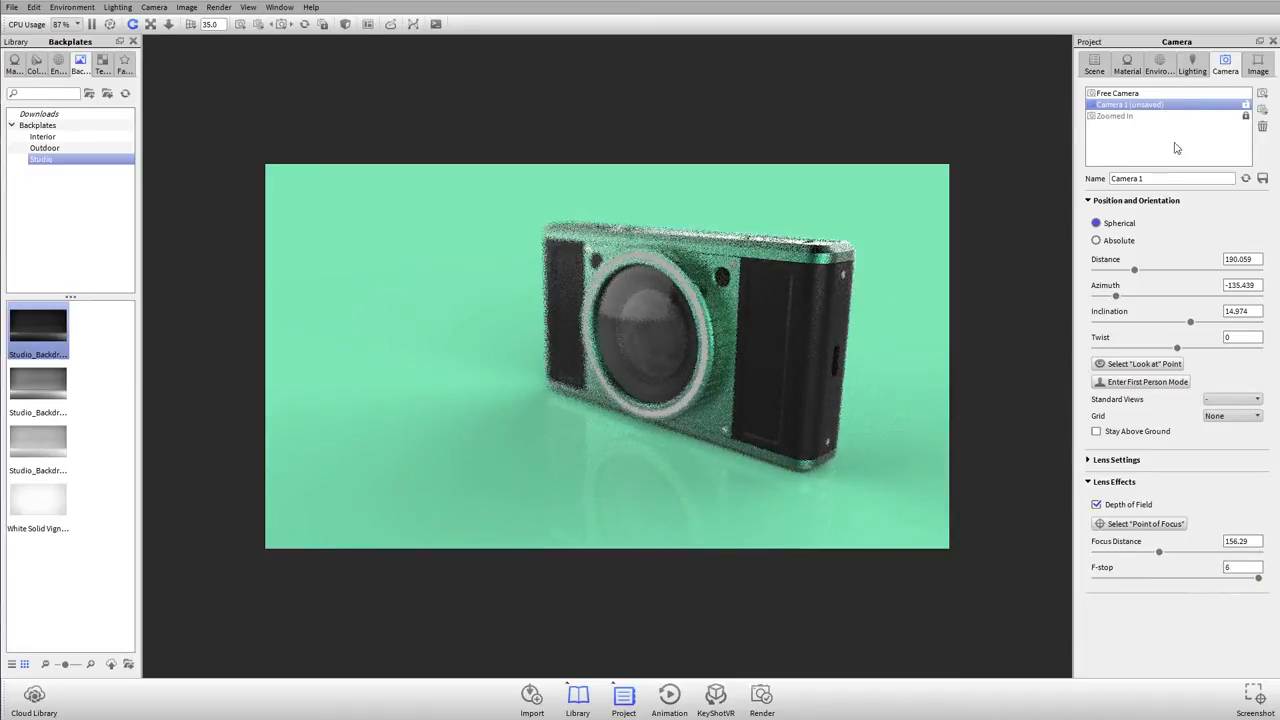
# Step: Switch to the Free Camera, aim it at the body's near upper corner and move in to about 67 distance at about -145° azimuth
pyautogui.click(1185, 92)
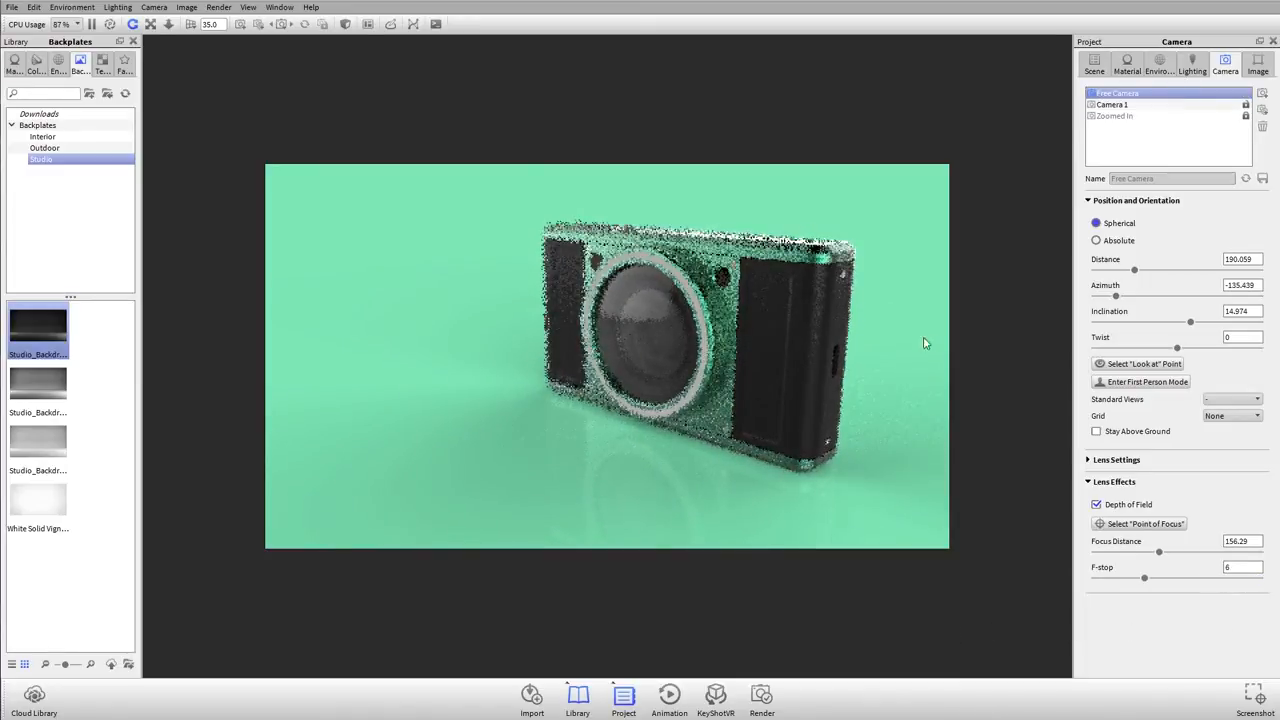
pyautogui.moveTo(851, 343); pyautogui.dragTo(855, 353)
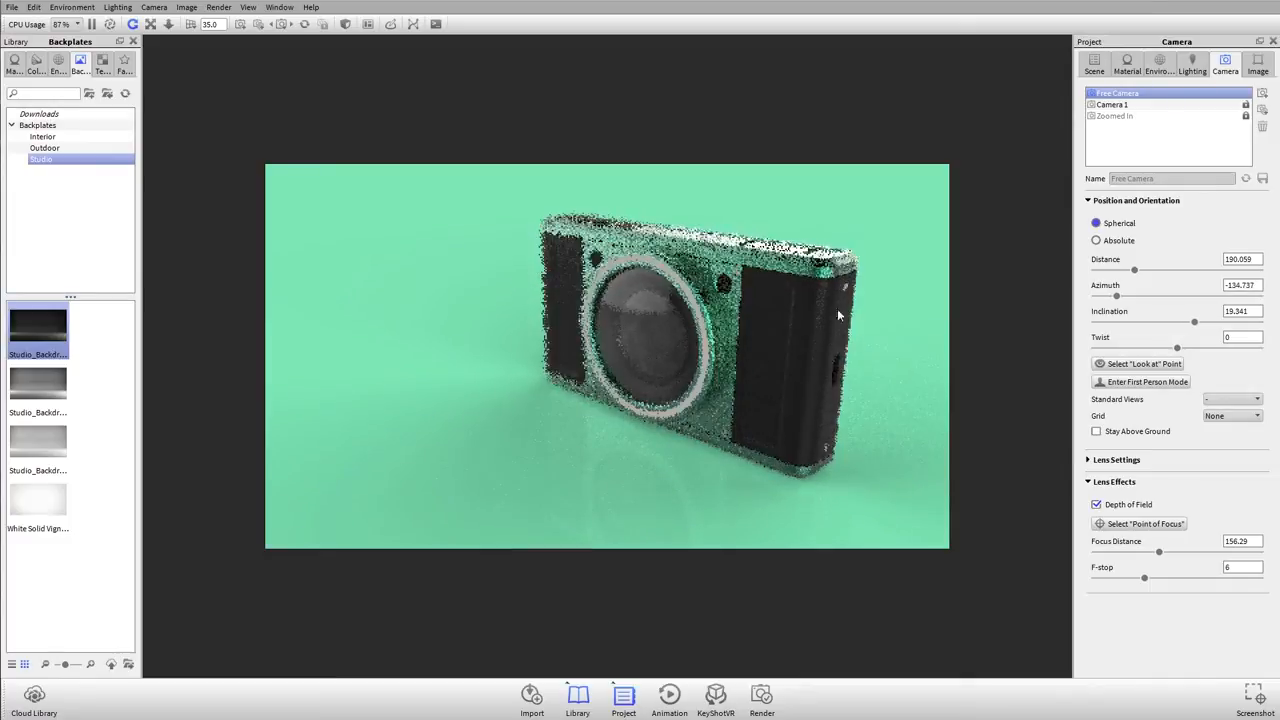
pyautogui.rightClick(824, 272)
pyautogui.click(857, 567)
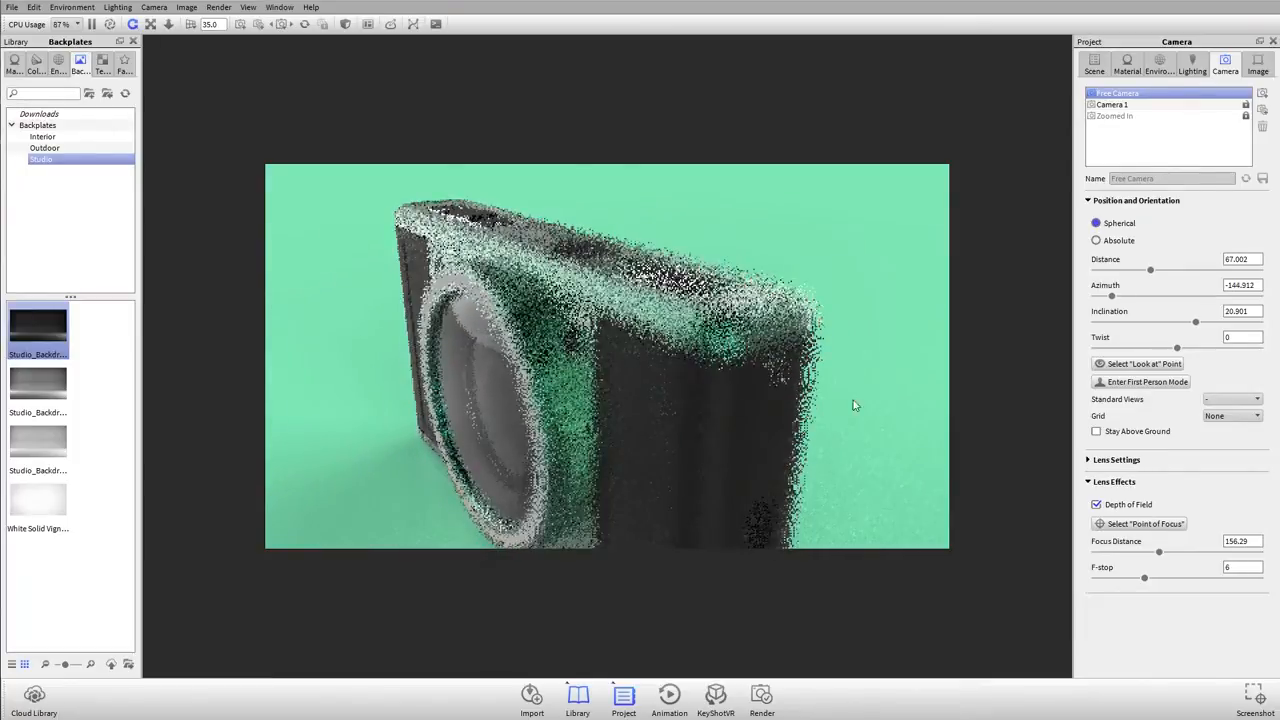
# Step: Set the Free Camera's point of focus on the near upper corner of the body
pyautogui.click(1121, 525)
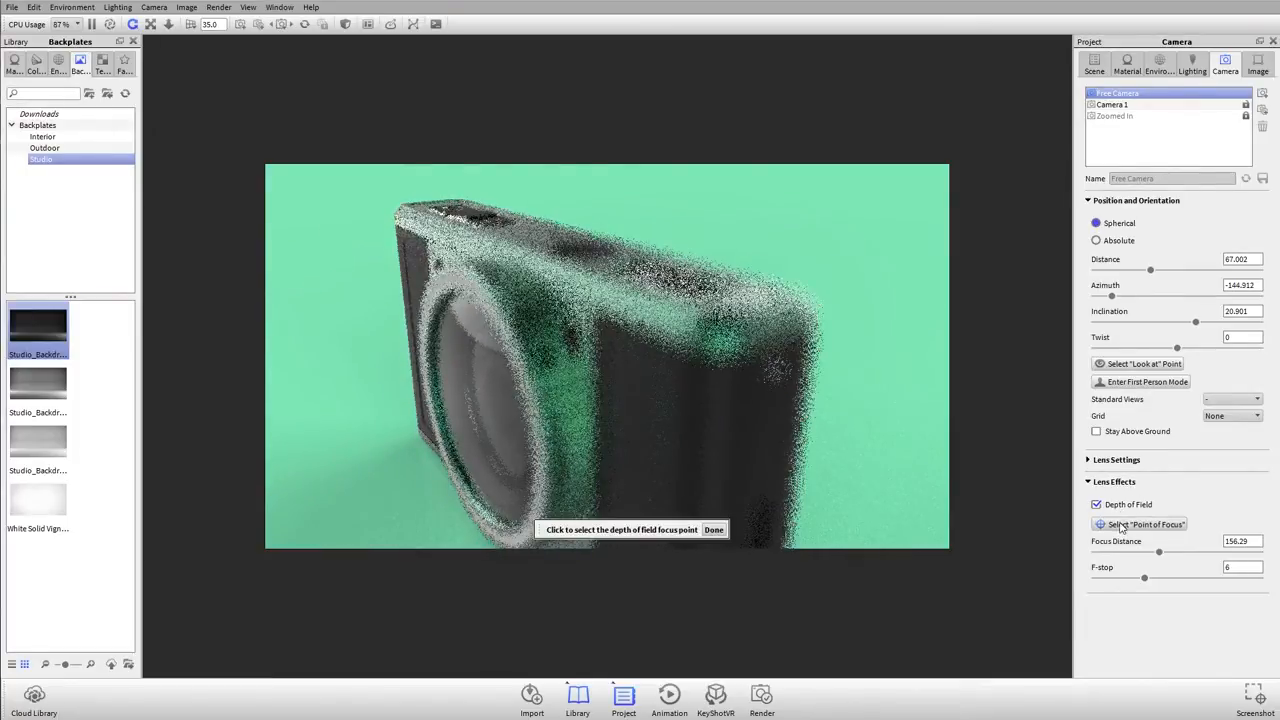
pyautogui.click(725, 352)
pyautogui.click(713, 530)
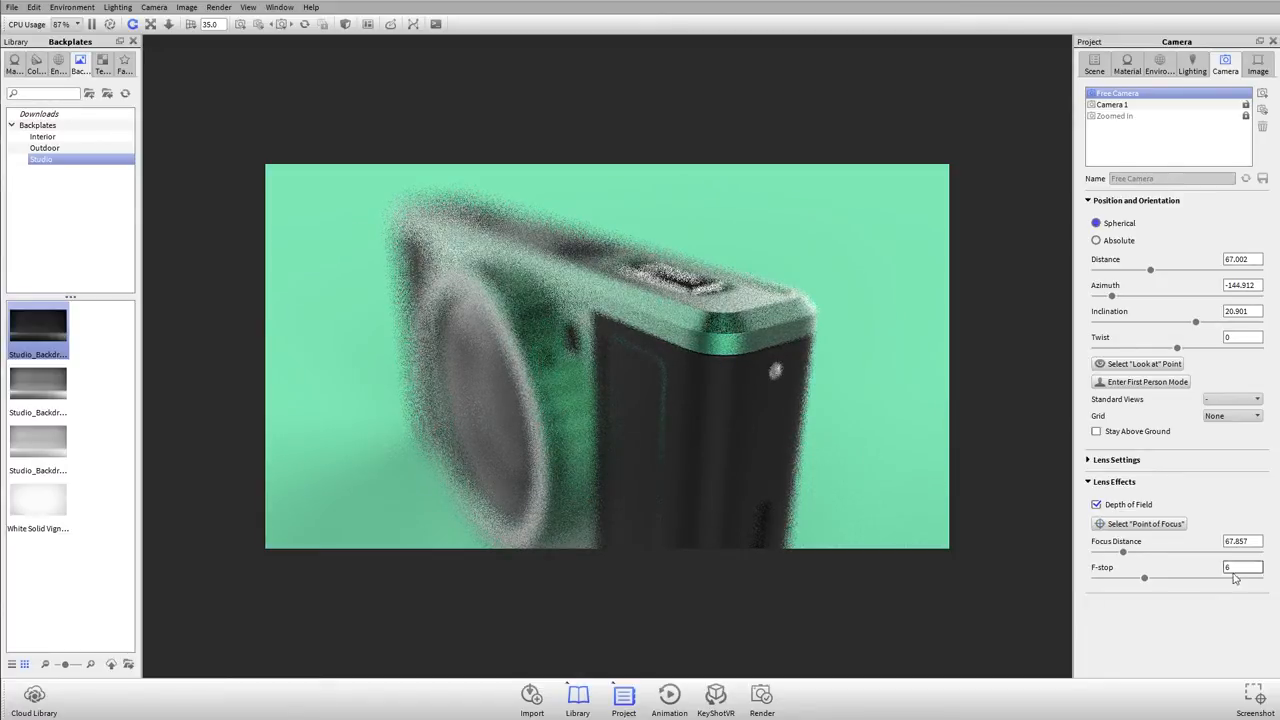
# Step: Raise the Free Camera's F-stop to 12 and then to 30 to sharpen more of the model
pyautogui.write('6')
pyautogui.press('Return')
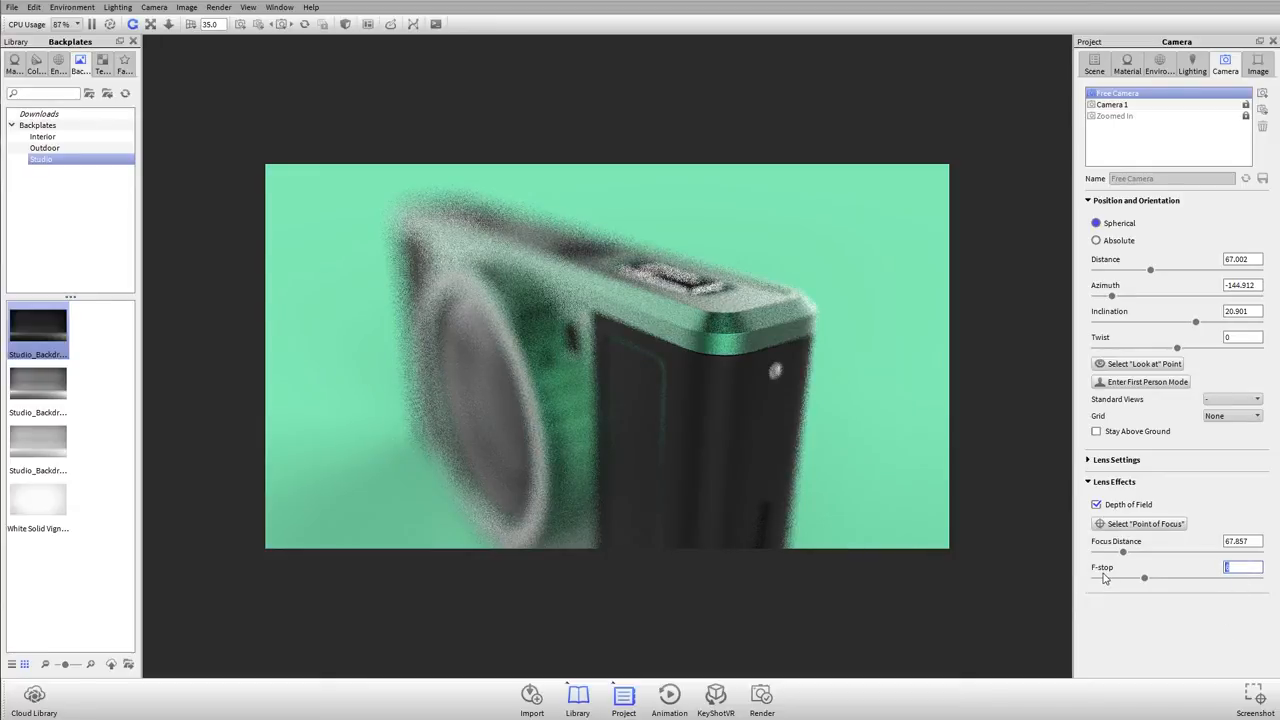
pyautogui.write('12')
pyautogui.press('Return')
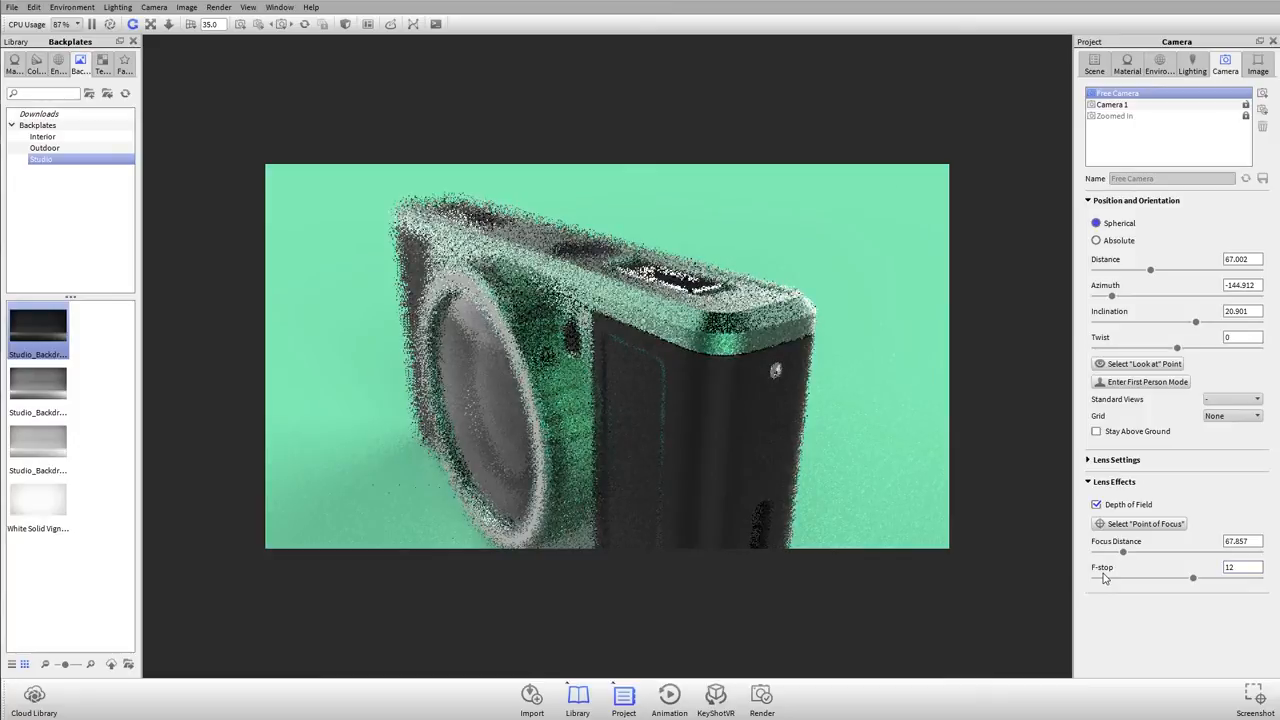
pyautogui.write('30')
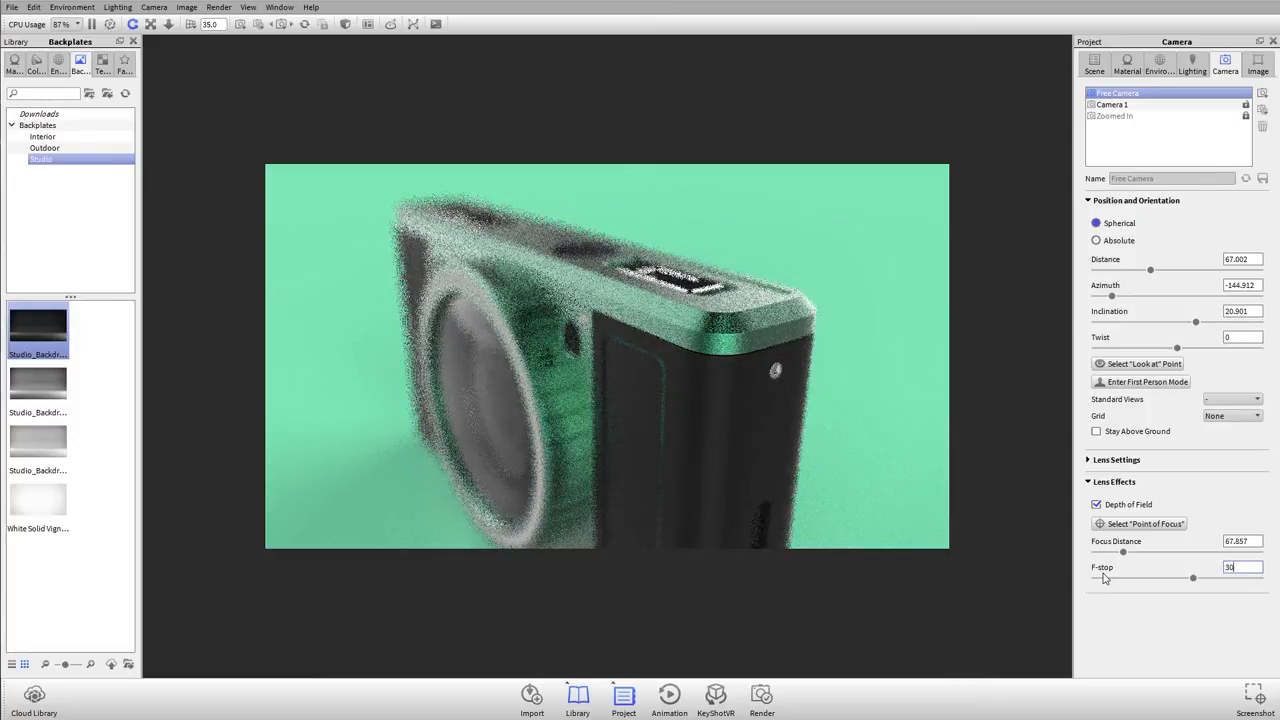
pyautogui.press('Return')
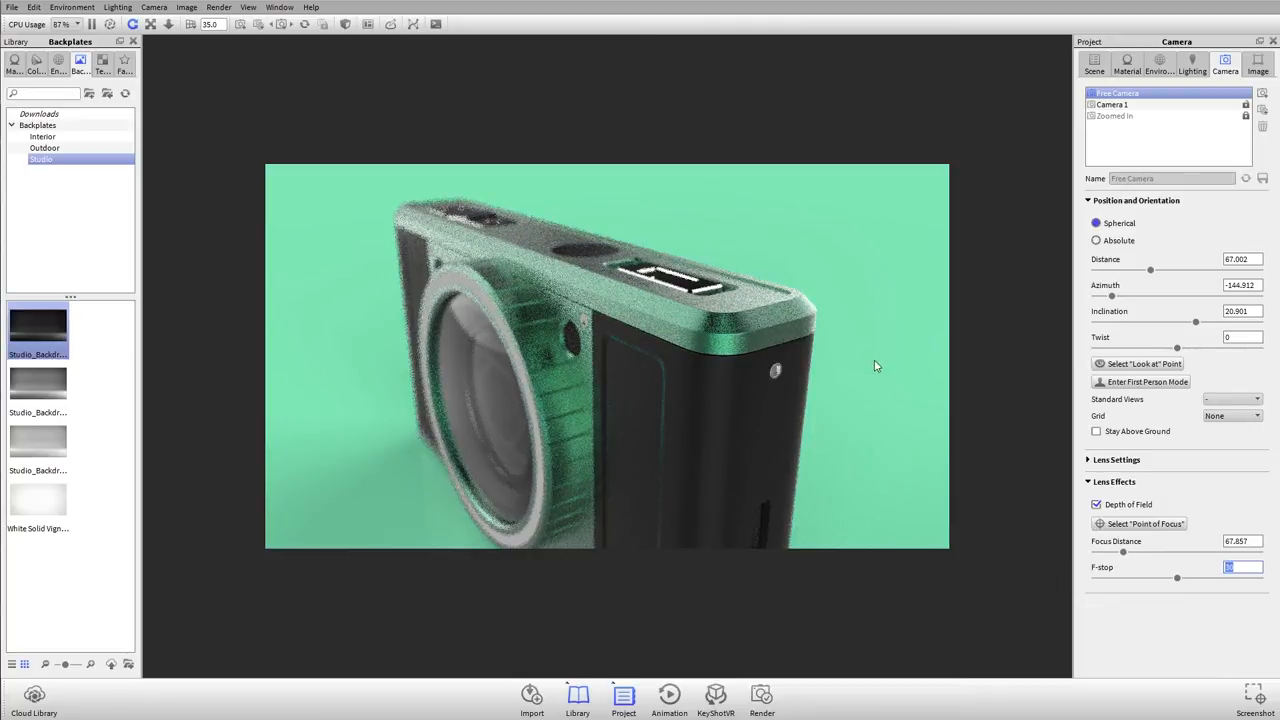
pyautogui.click(1240, 568)
# Step: Save the current view as a new camera named DOF Camera
pyautogui.moveTo(1150, 181); pyautogui.dragTo(347, 128)
pyautogui.write('DOF Camera')
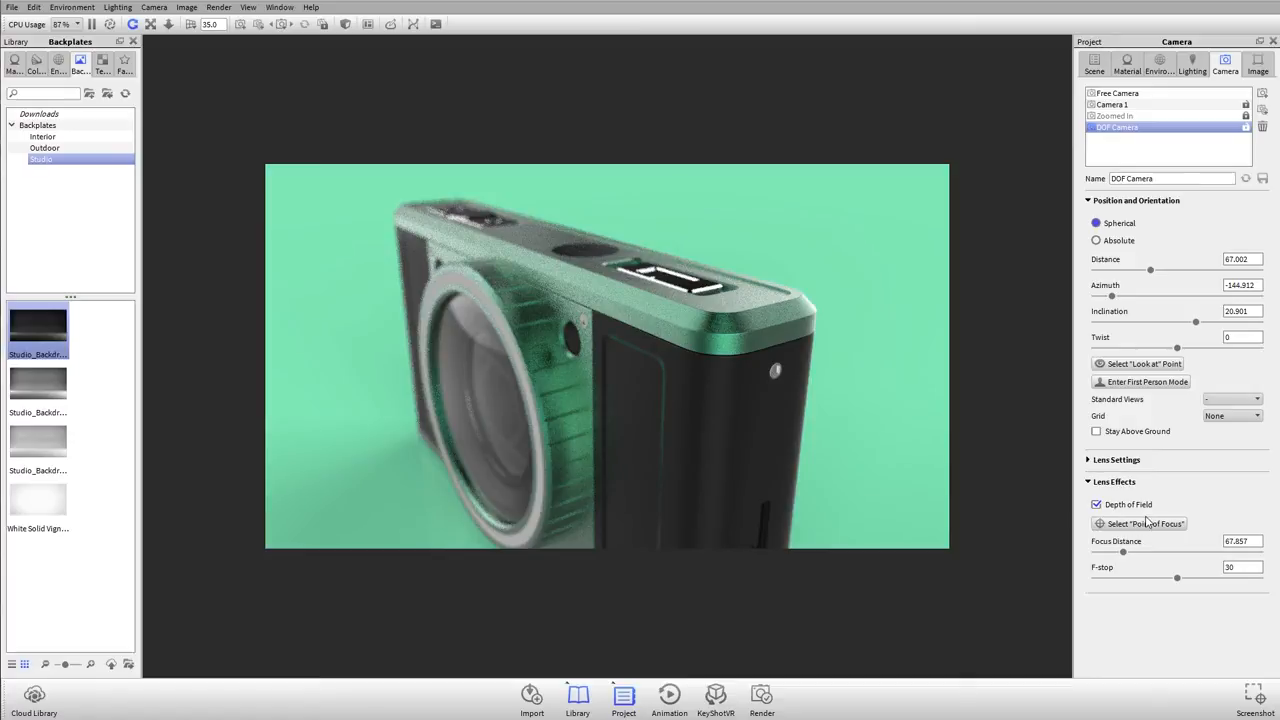
# Step: Compare the saved views by switching among Camera 1, Zoomed In, DOF Camera and Free Camera, ending on Camera 1
pyautogui.click(1162, 106)
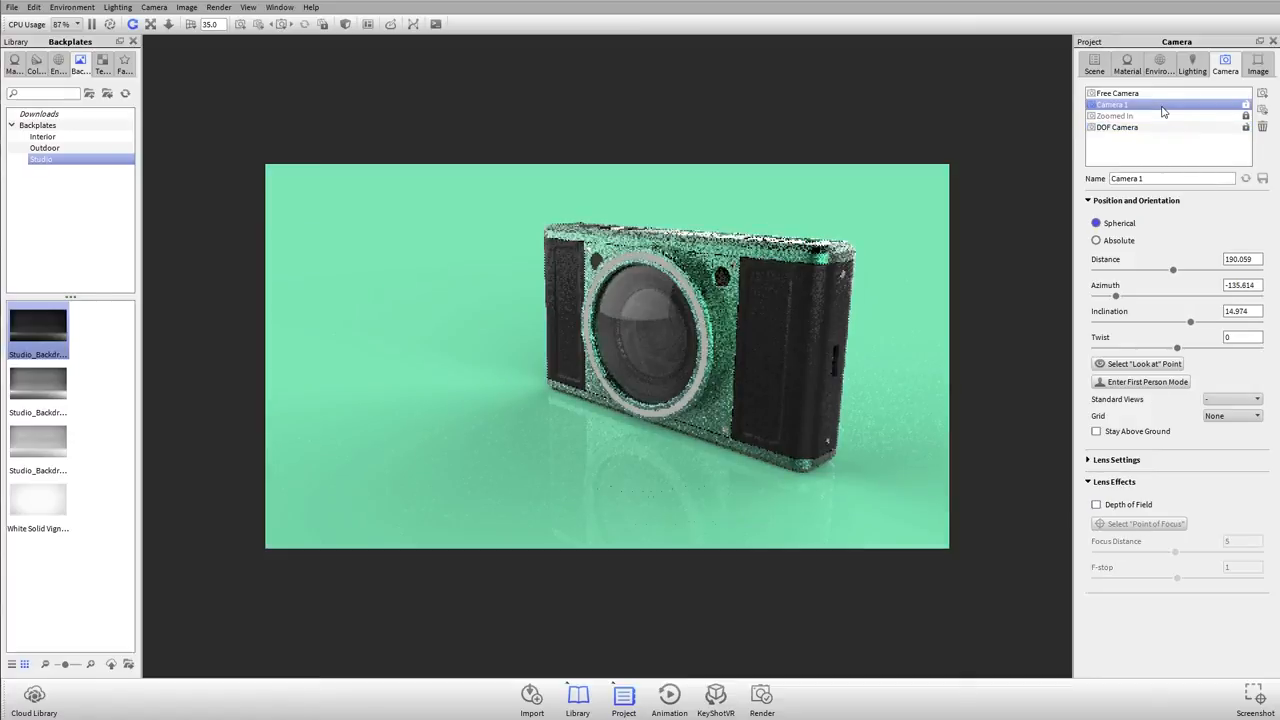
pyautogui.click(1160, 116)
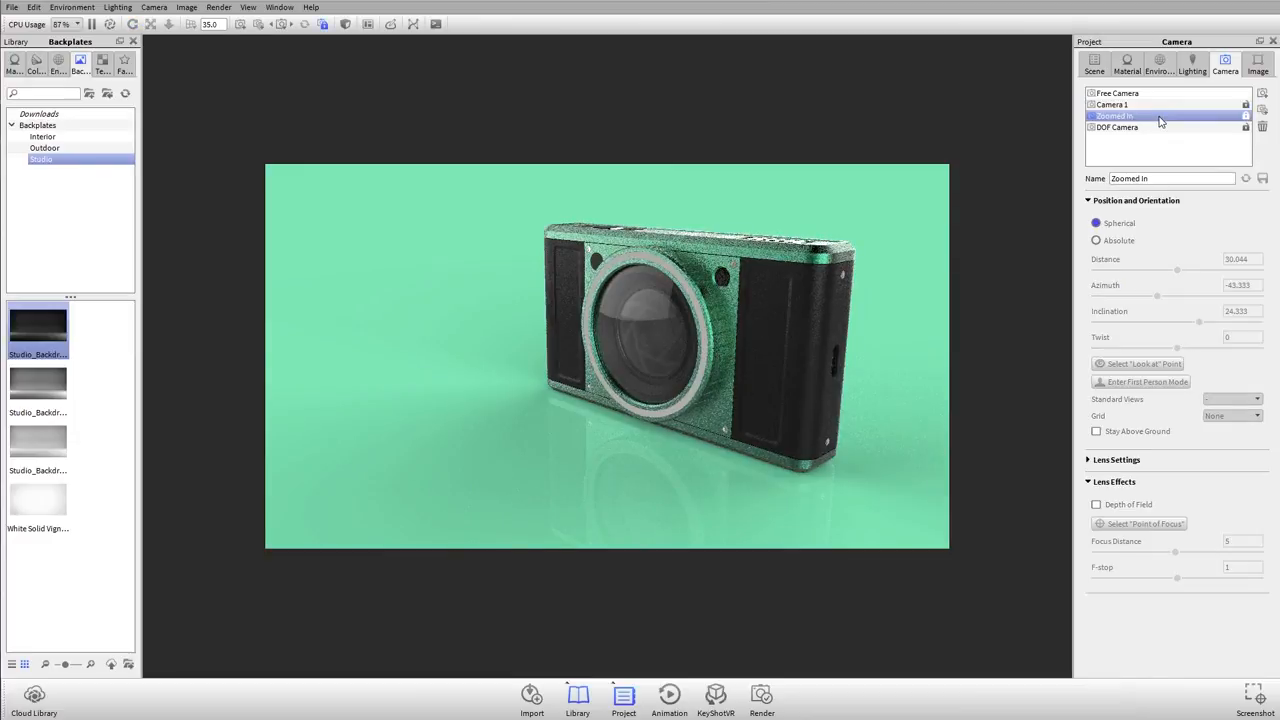
pyautogui.click(1160, 128)
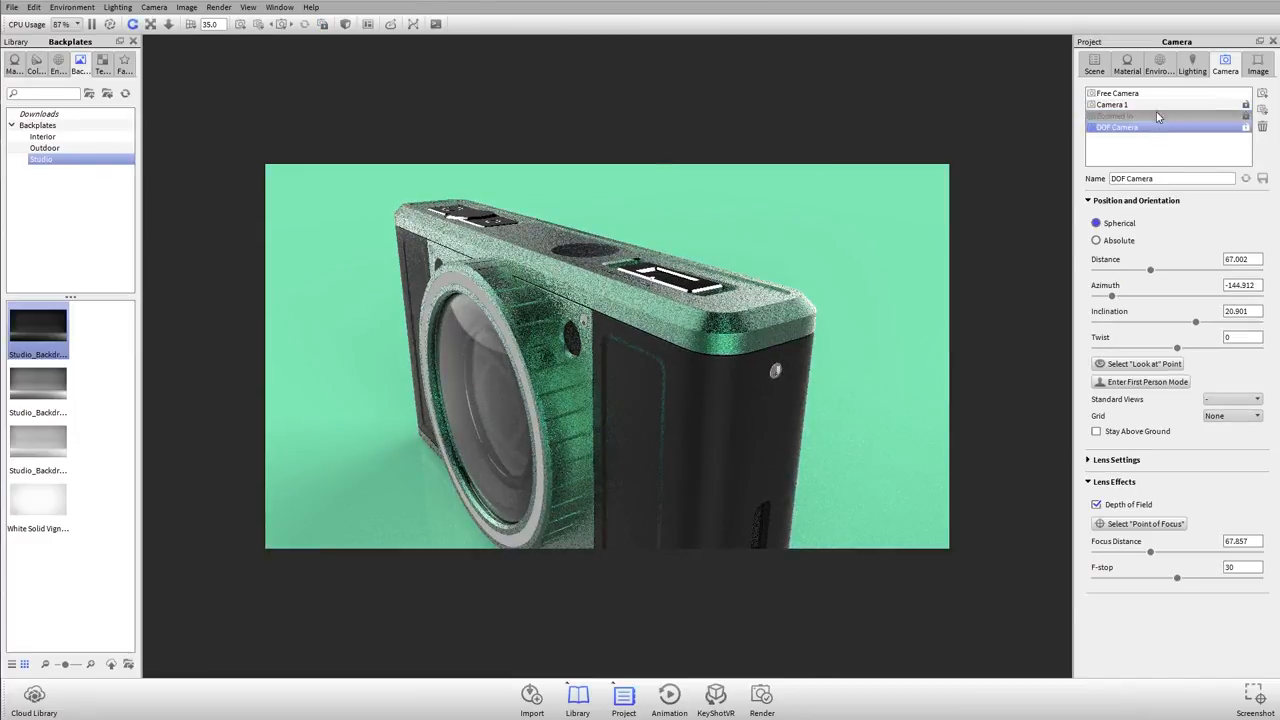
pyautogui.click(1156, 94)
pyautogui.click(1158, 105)
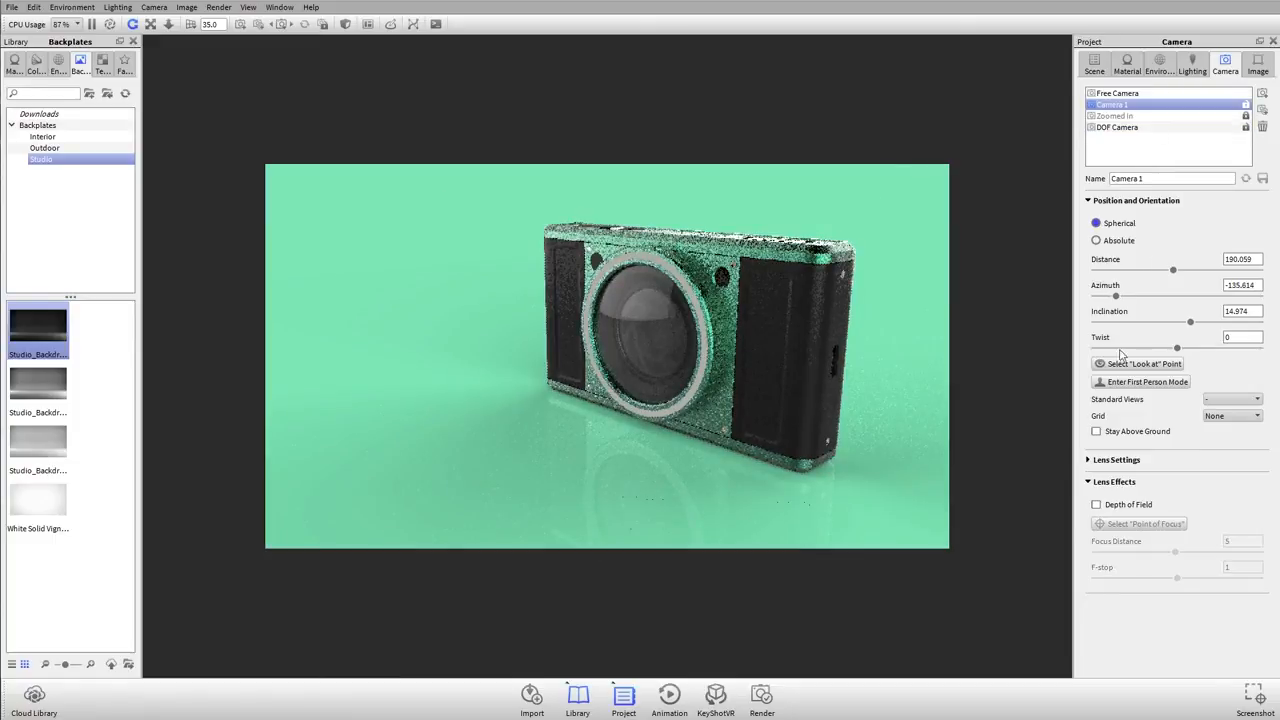